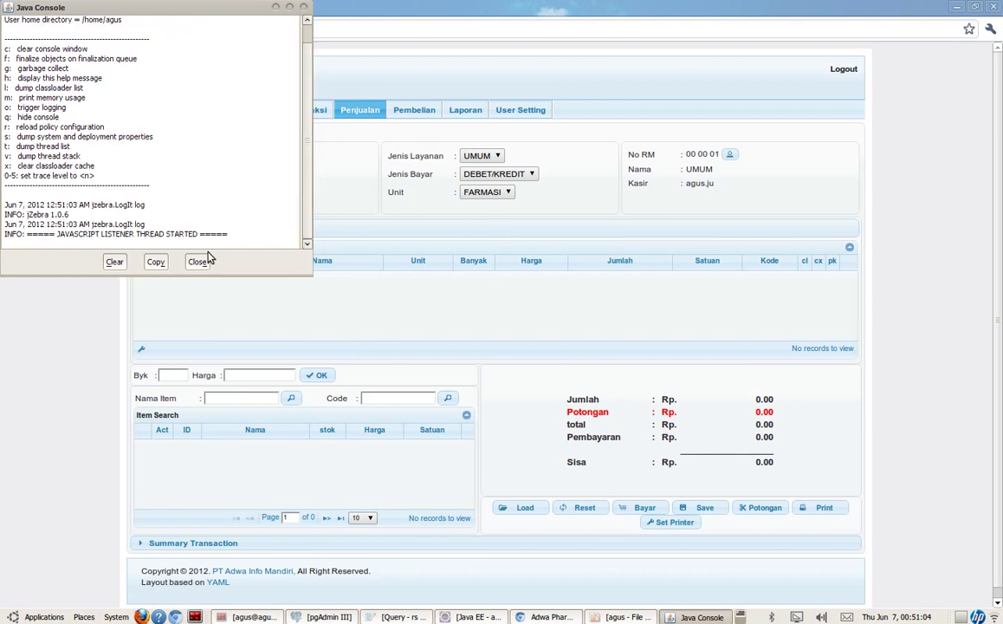
Step: Close the Java console and look over the sale form's Item and Jasa sections, returning to Item
{"action": "left_click", "coordinate": [198, 261]}
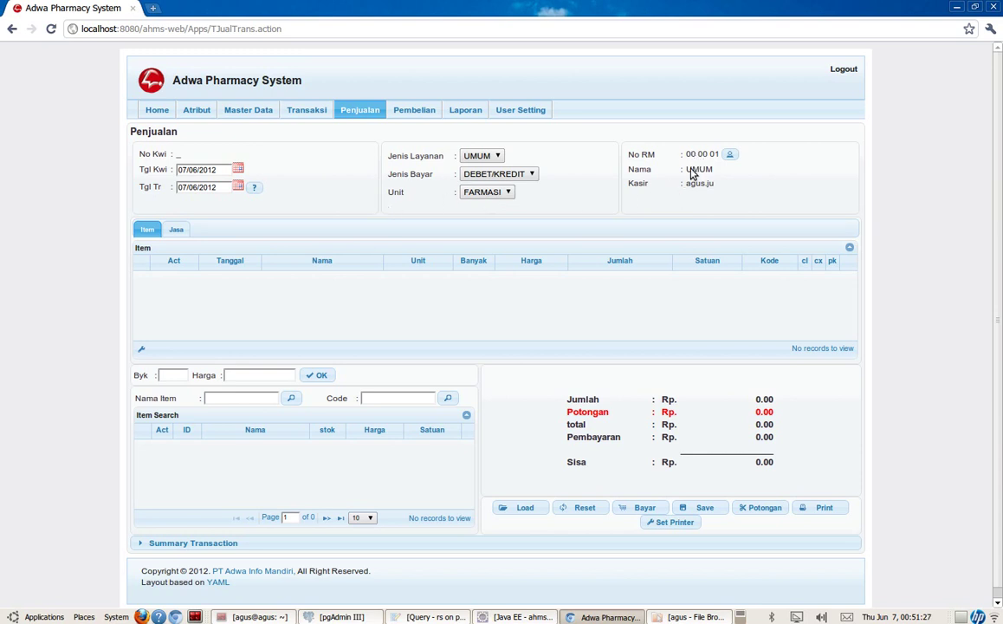
{"action": "left_click", "coordinate": [173, 231]}
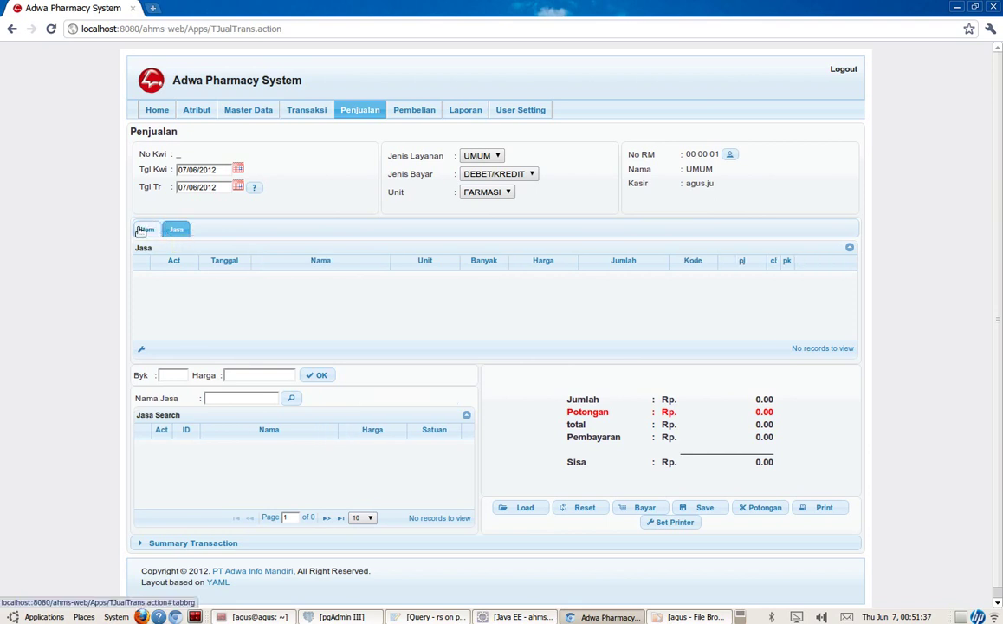
{"action": "left_click", "coordinate": [147, 230]}
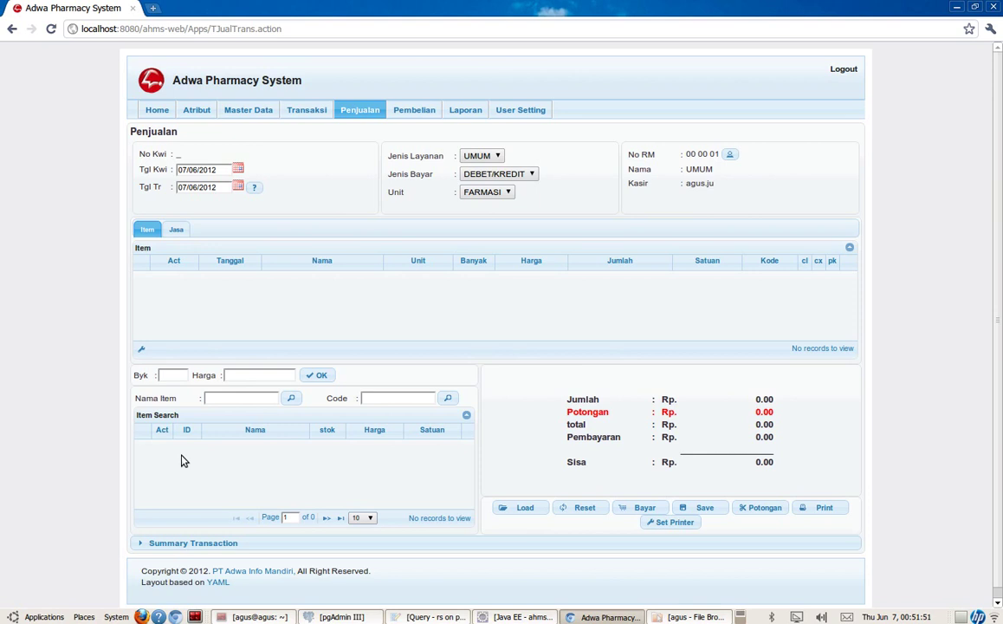
{"action": "left_click", "coordinate": [176, 230]}
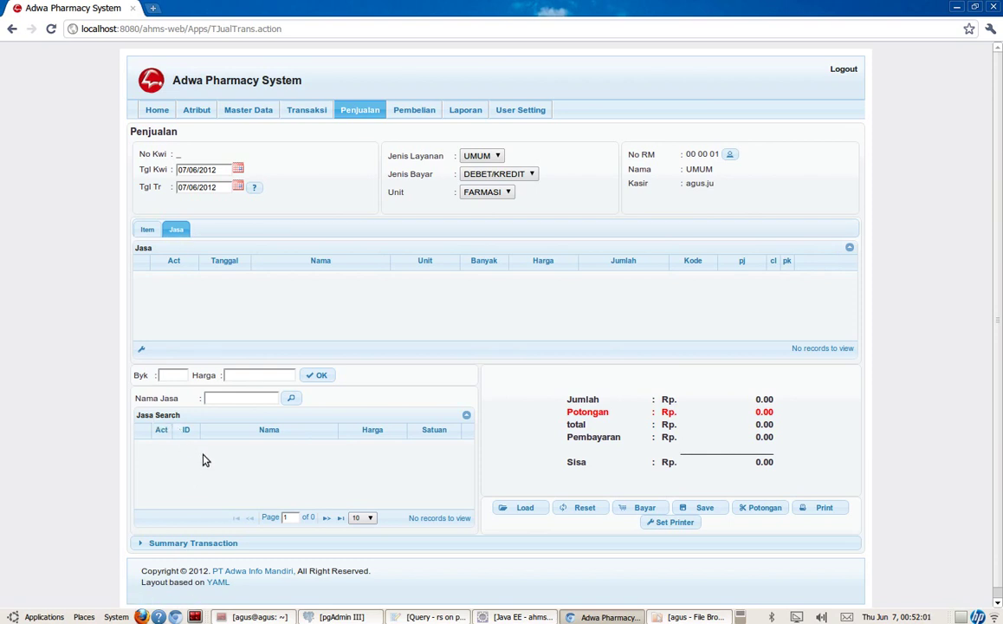
{"action": "left_click", "coordinate": [147, 230]}
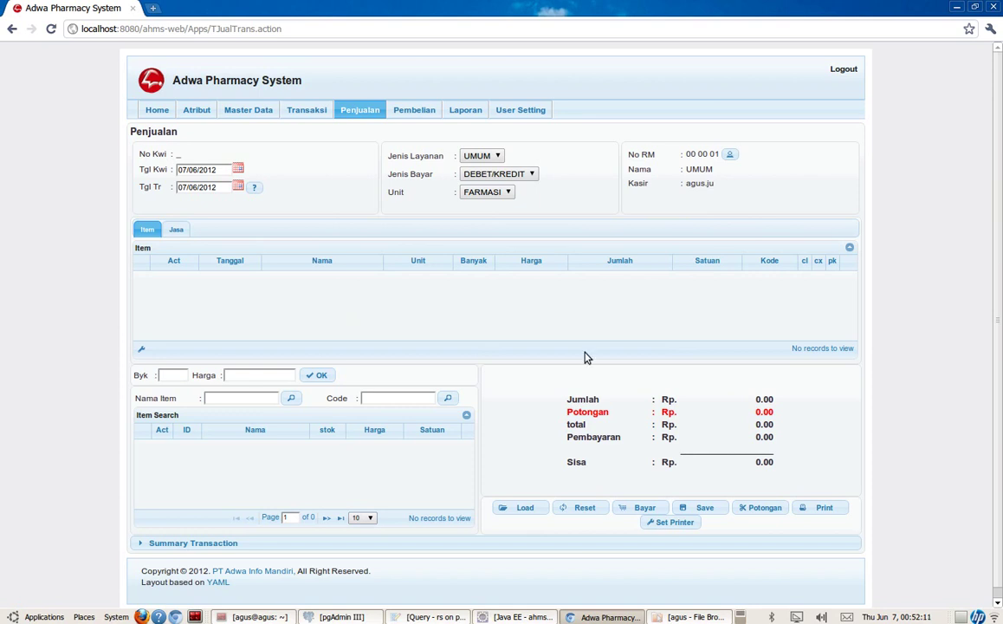
Step: Search the medical records with all advanced search fields blank and assign the second listed patient to the sale
{"action": "left_click", "coordinate": [731, 156]}
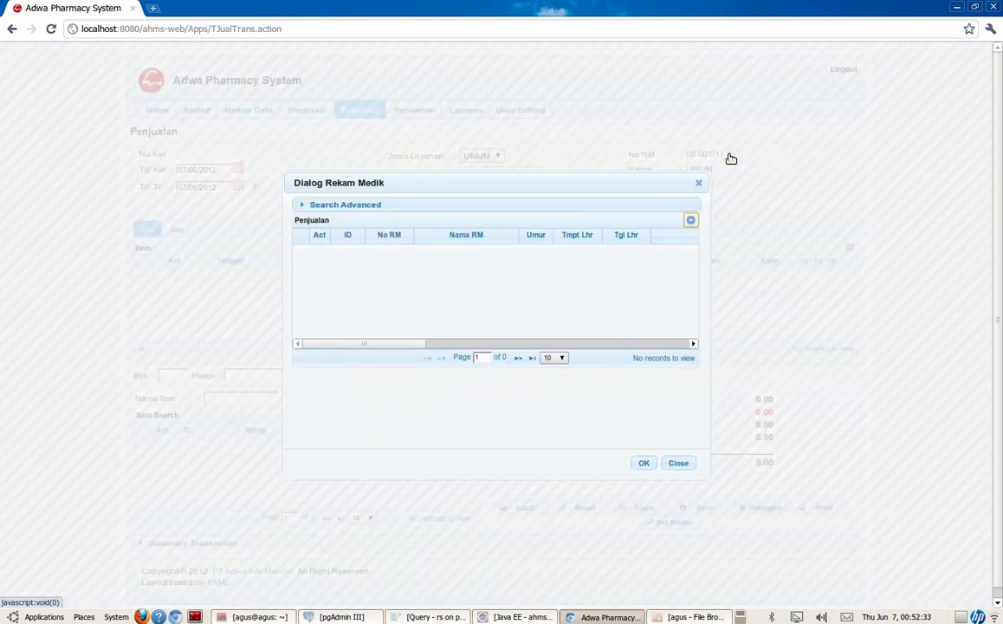
{"action": "left_click", "coordinate": [625, 206]}
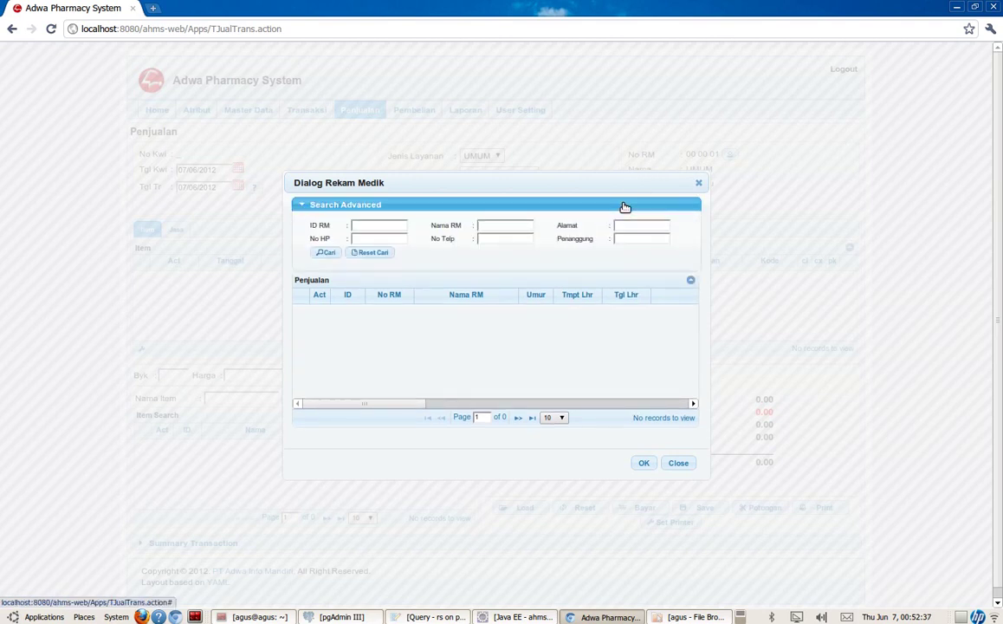
{"action": "left_click", "coordinate": [392, 227]}
{"action": "left_click", "coordinate": [530, 224]}
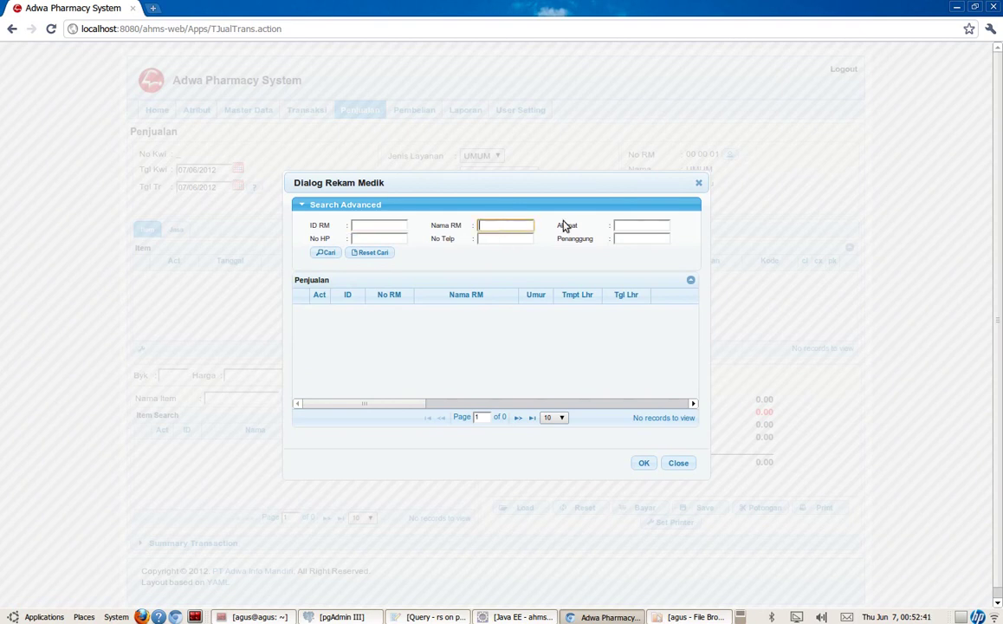
{"action": "left_click", "coordinate": [621, 223]}
{"action": "left_click", "coordinate": [377, 240]}
{"action": "left_click", "coordinate": [488, 239]}
{"action": "left_click", "coordinate": [623, 240]}
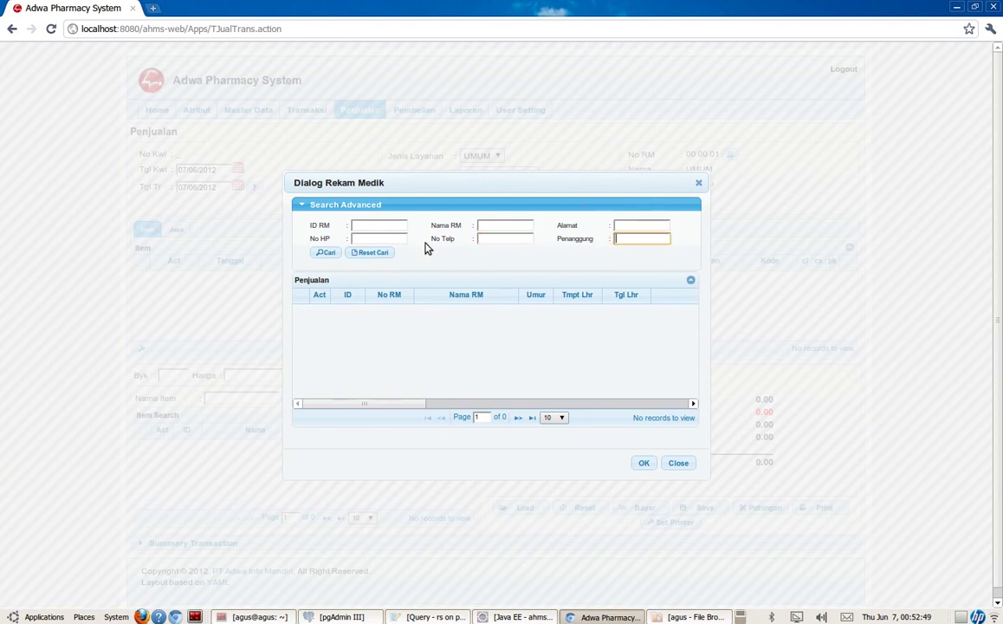
{"action": "left_click", "coordinate": [362, 240]}
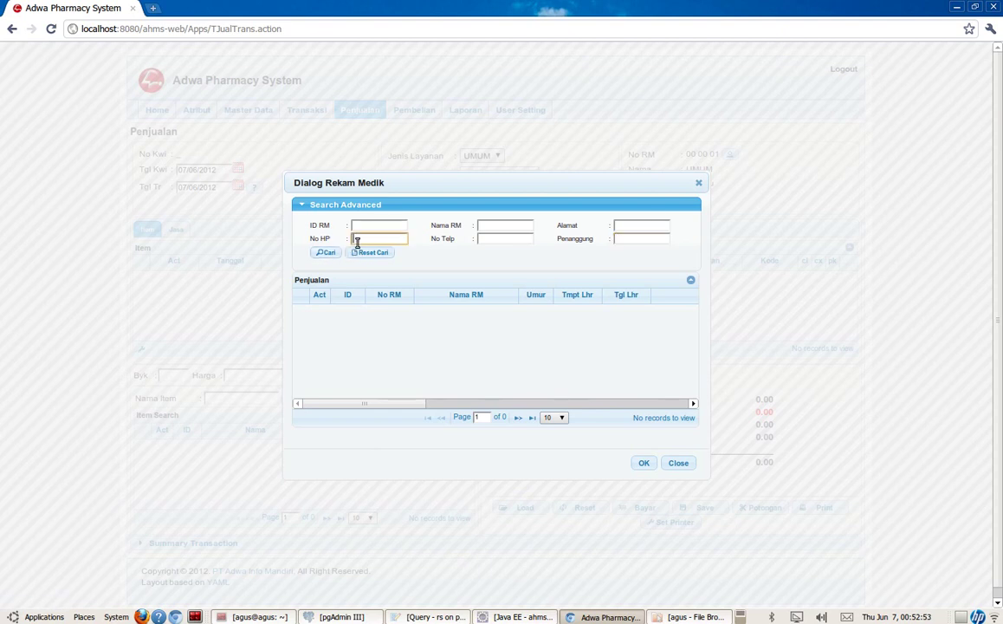
{"action": "left_click", "coordinate": [325, 252]}
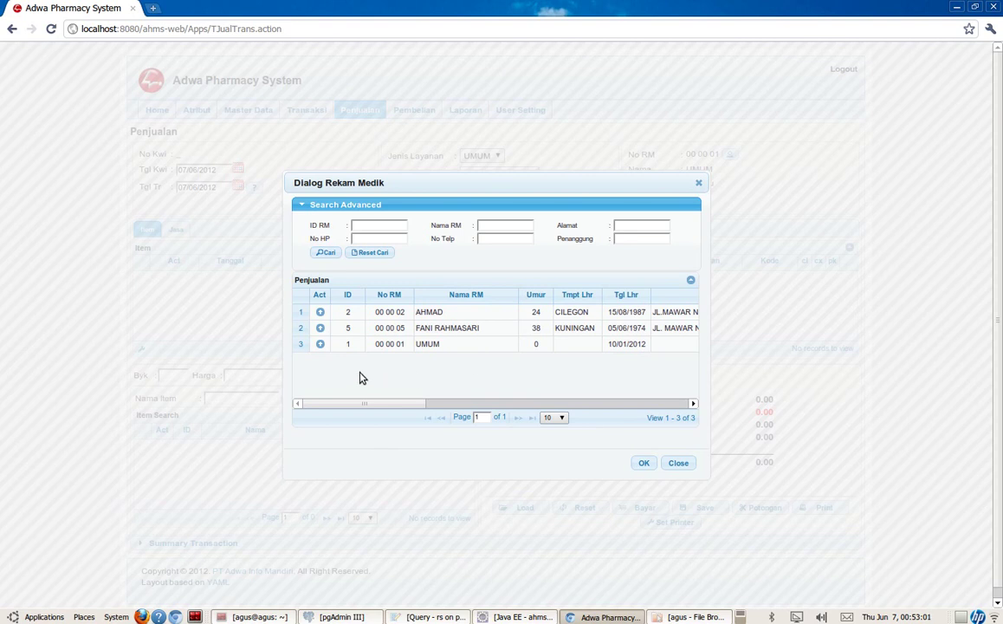
{"action": "left_click", "coordinate": [320, 332]}
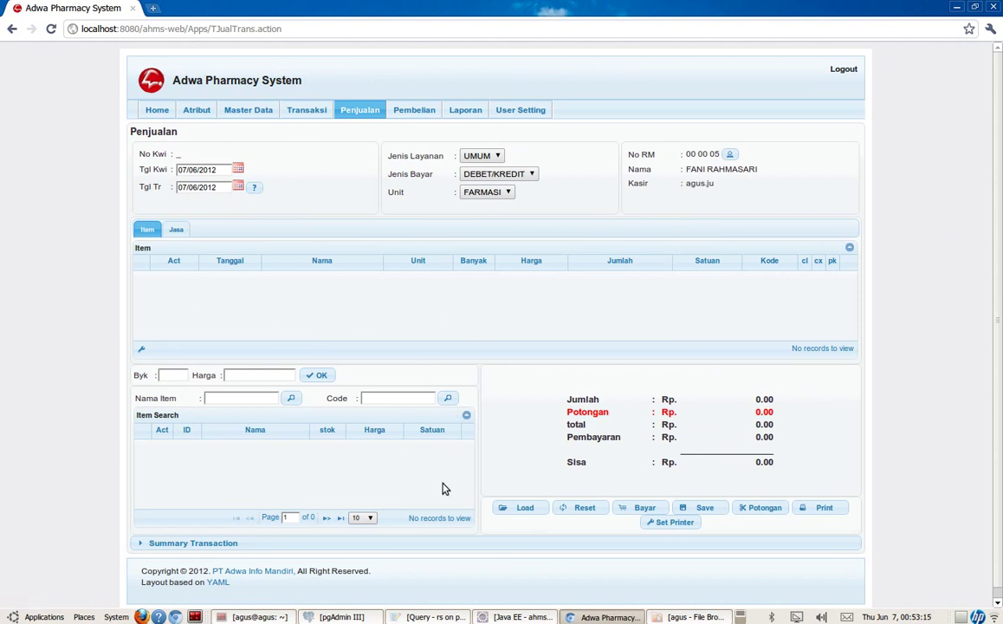
Step: List all available items, add PERBAN to the sale, and delete that line
{"action": "left_click", "coordinate": [293, 399]}
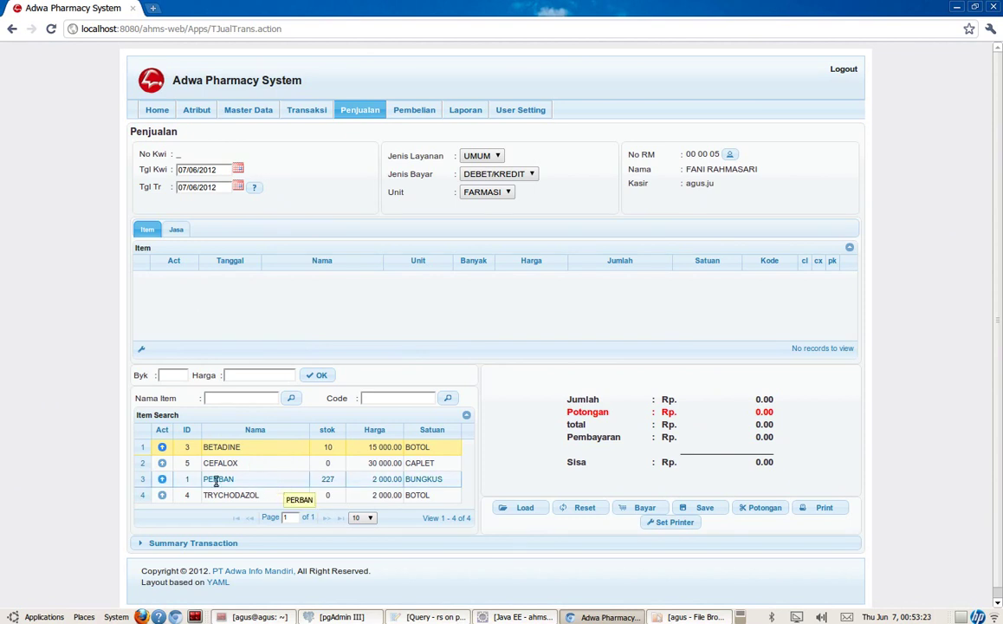
{"action": "left_click", "coordinate": [162, 481]}
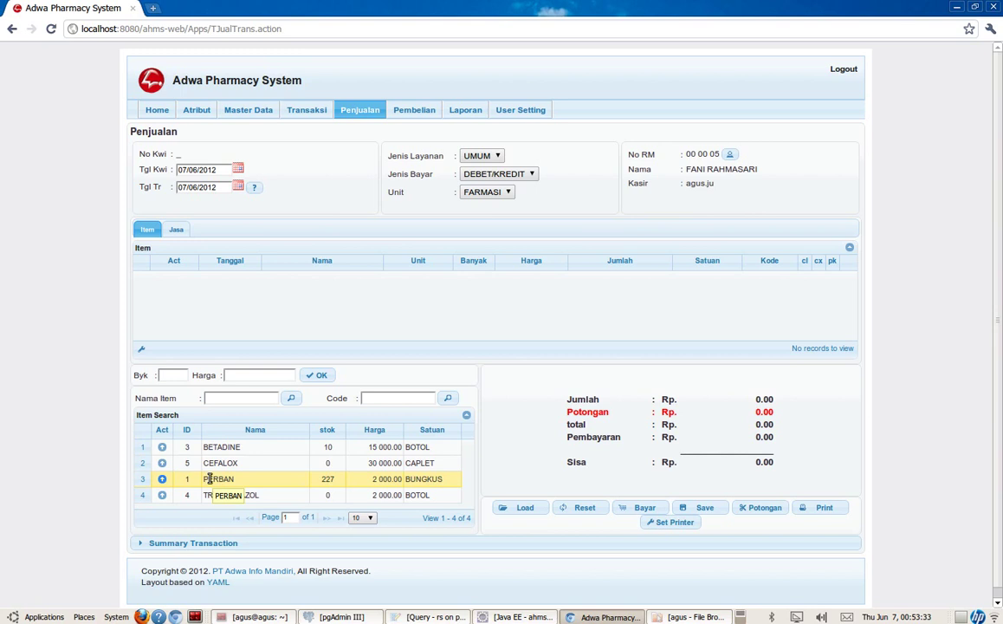
{"action": "left_click", "coordinate": [163, 480]}
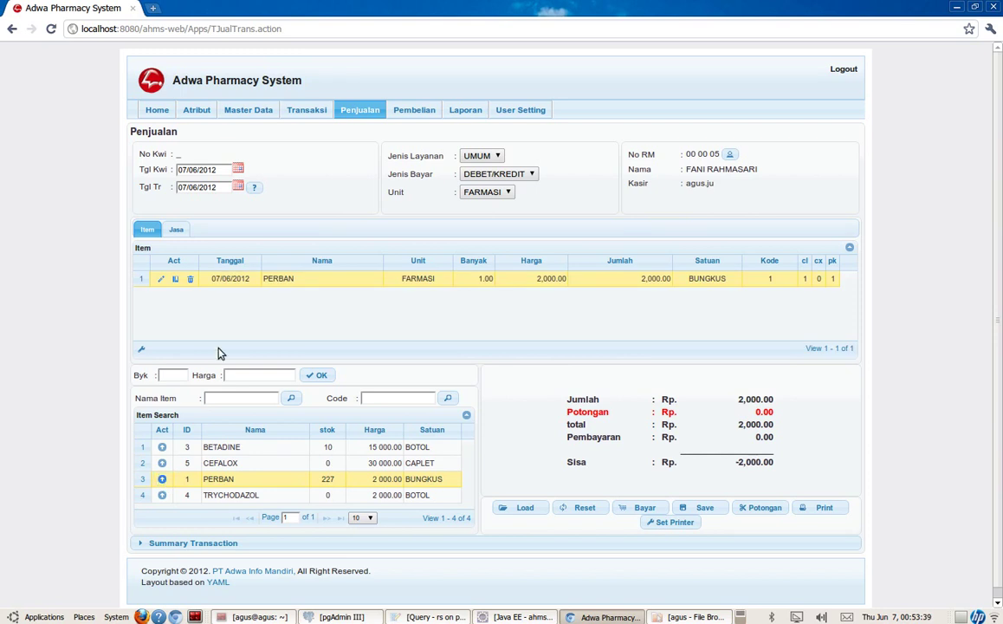
{"action": "left_click", "coordinate": [191, 279]}
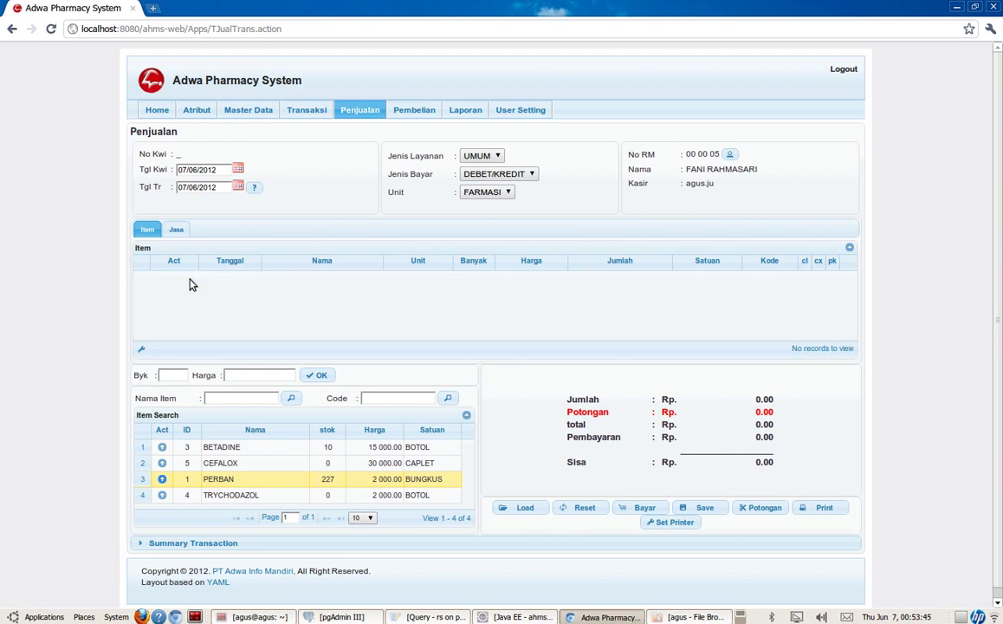
Step: Add PERBAN to the sale's items three times for a quantity of 3
{"action": "double_click", "coordinate": [241, 479]}
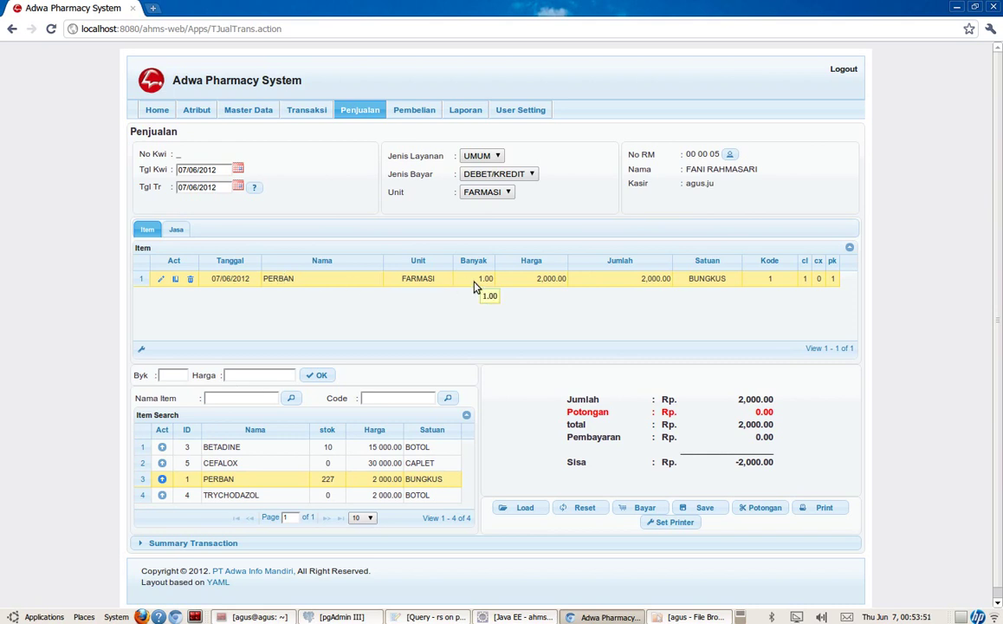
{"action": "double_click", "coordinate": [256, 482]}
{"action": "double_click", "coordinate": [263, 481]}
Step: Edit the PERBAN line and set its quantity to 10
{"action": "left_click", "coordinate": [162, 279]}
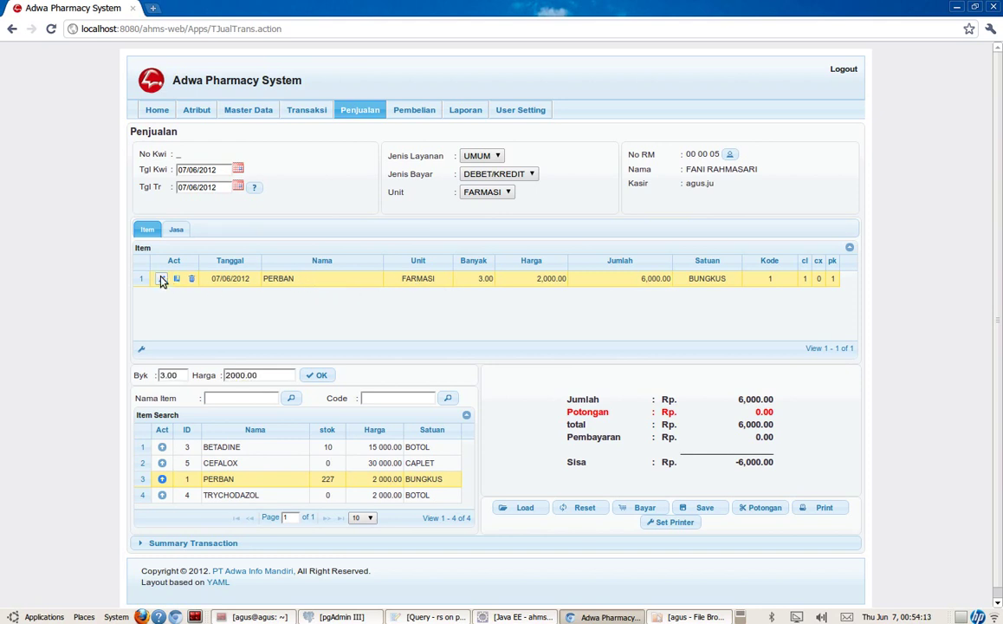
{"action": "left_click_drag", "start_coordinate": [180, 374], "coordinate": [144, 374]}
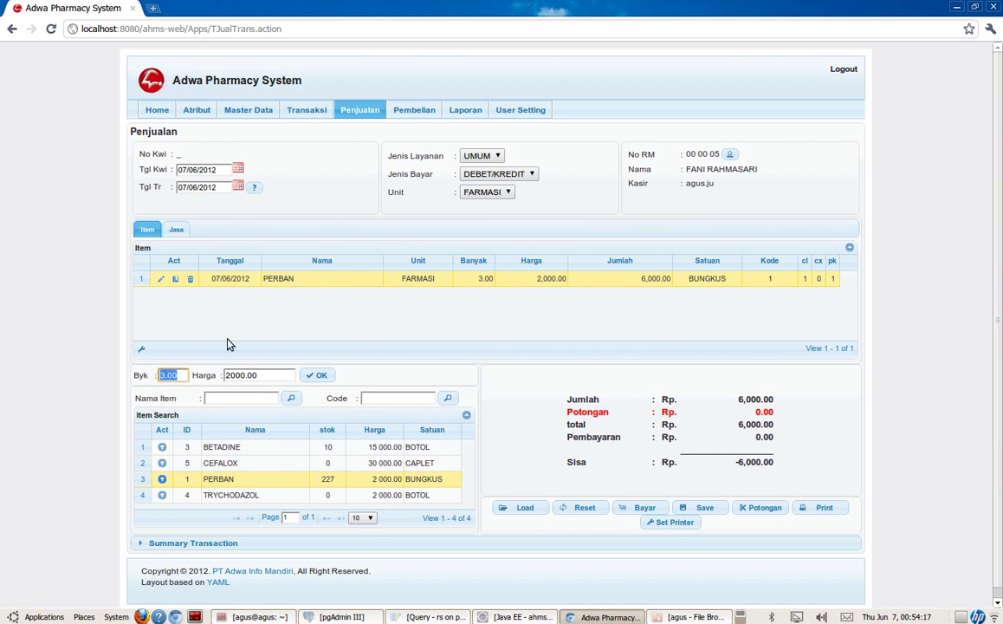
{"action": "type", "text": "10"}
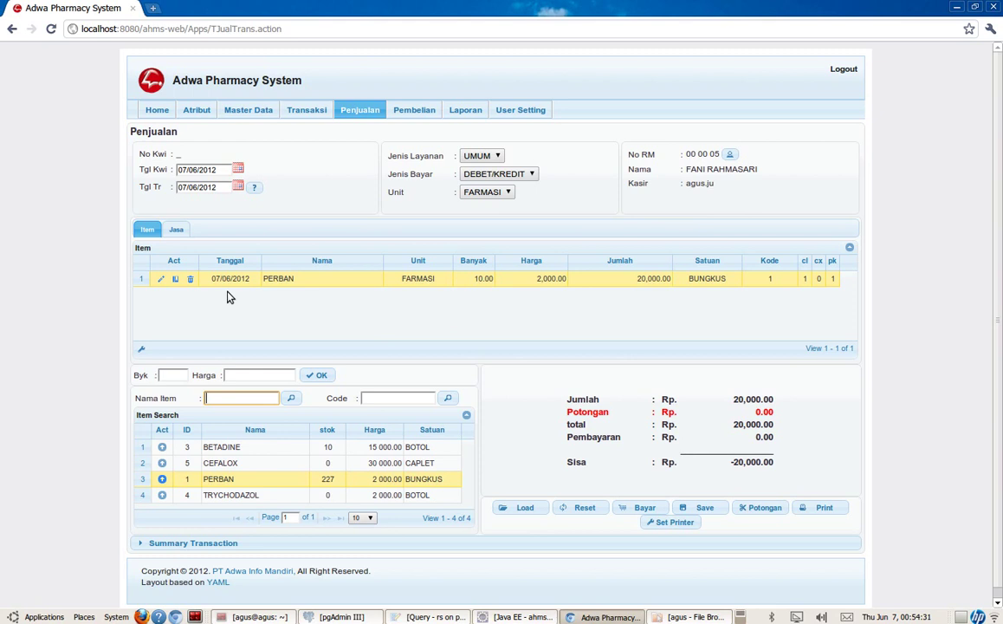
{"action": "left_click", "coordinate": [409, 396]}
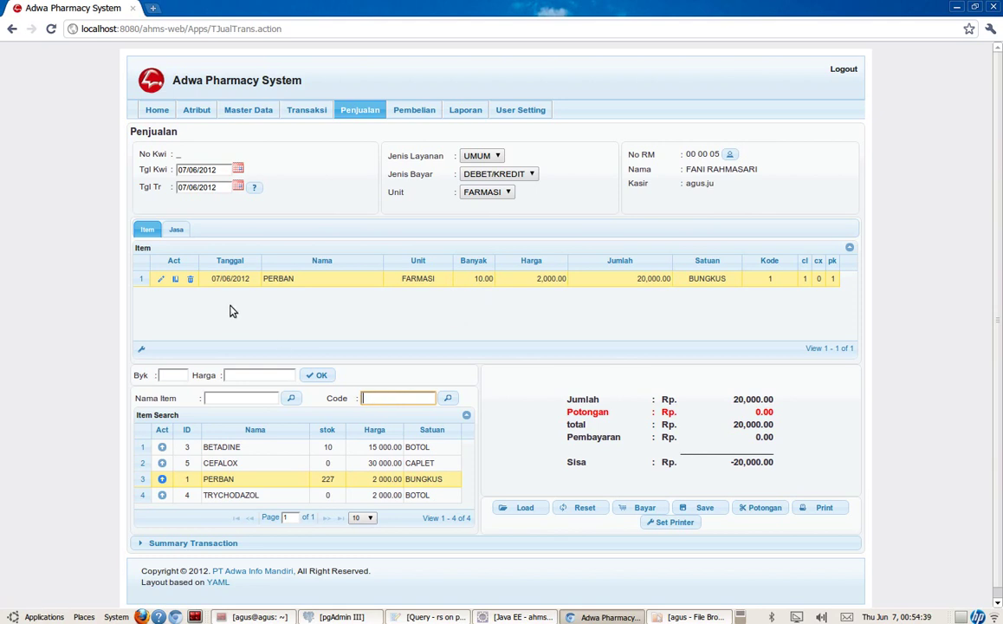
Step: List all available services, add KONSULTASI DOKTER UMUM with quantity 2, and delete that line
{"action": "left_click", "coordinate": [179, 231]}
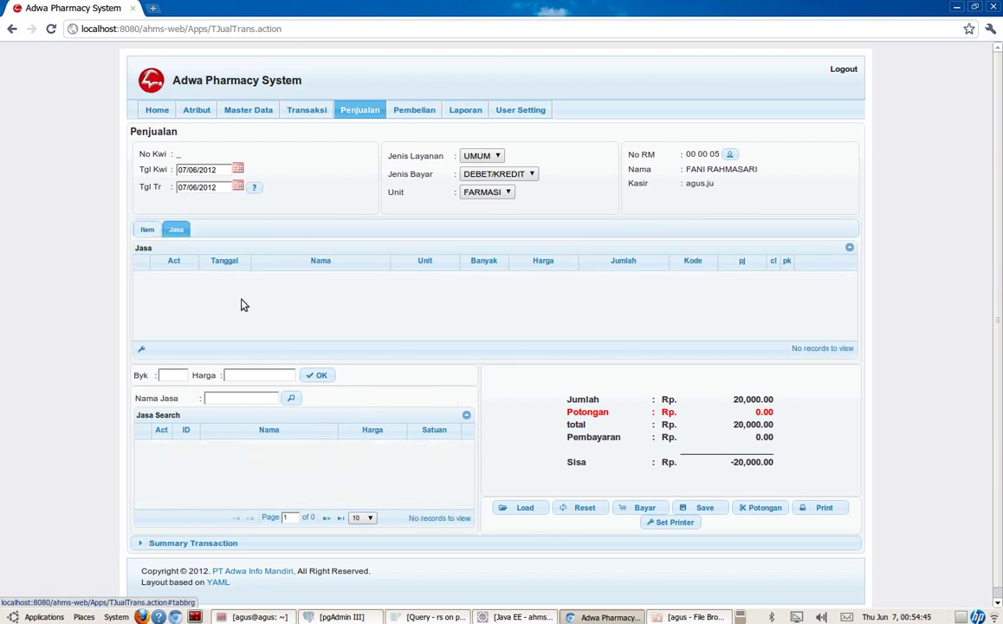
{"action": "left_click", "coordinate": [260, 399]}
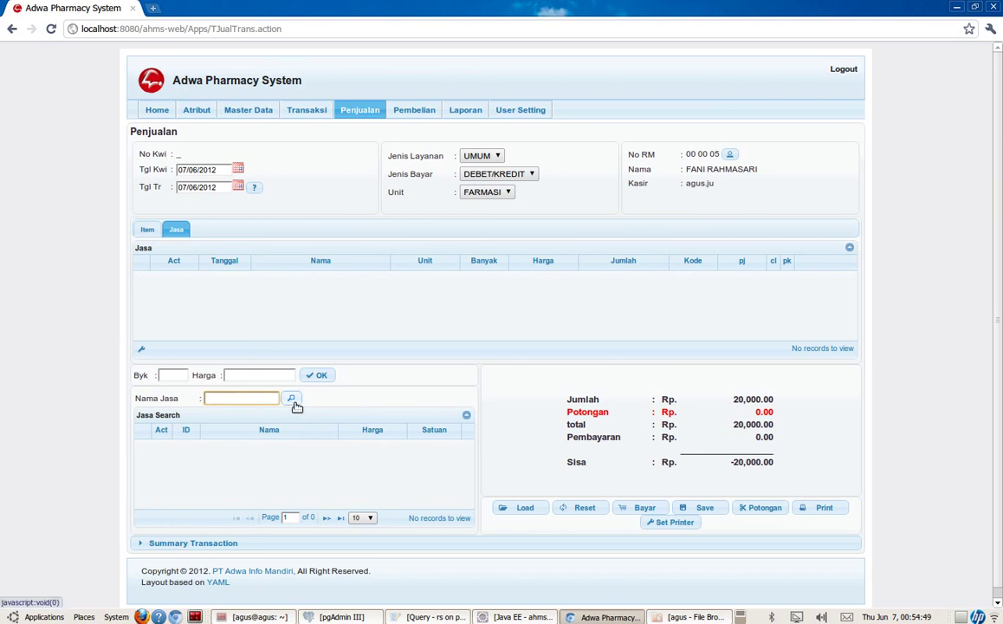
{"action": "left_click", "coordinate": [293, 402]}
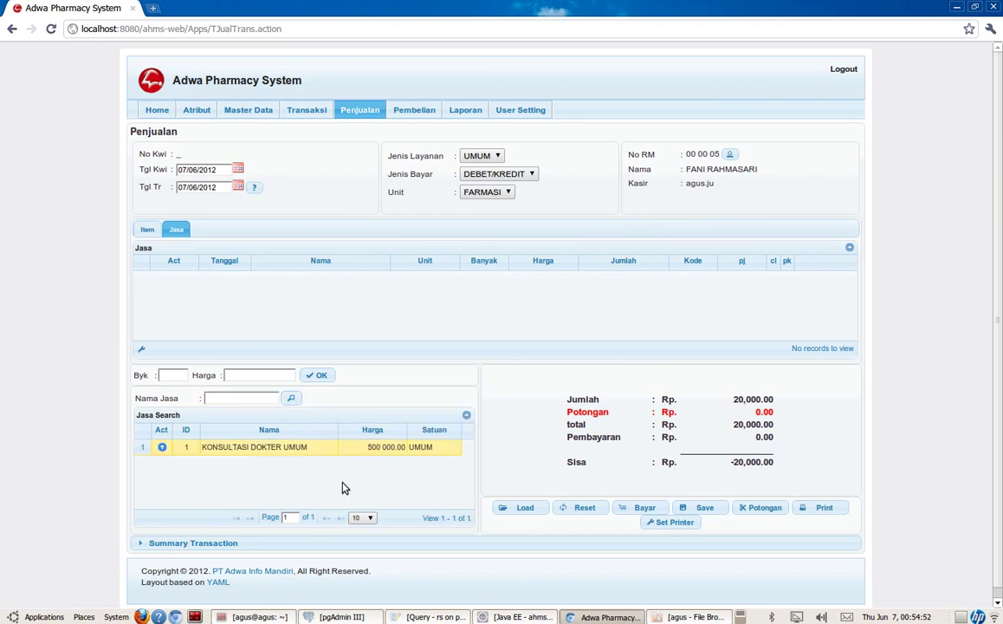
{"action": "double_click", "coordinate": [214, 446]}
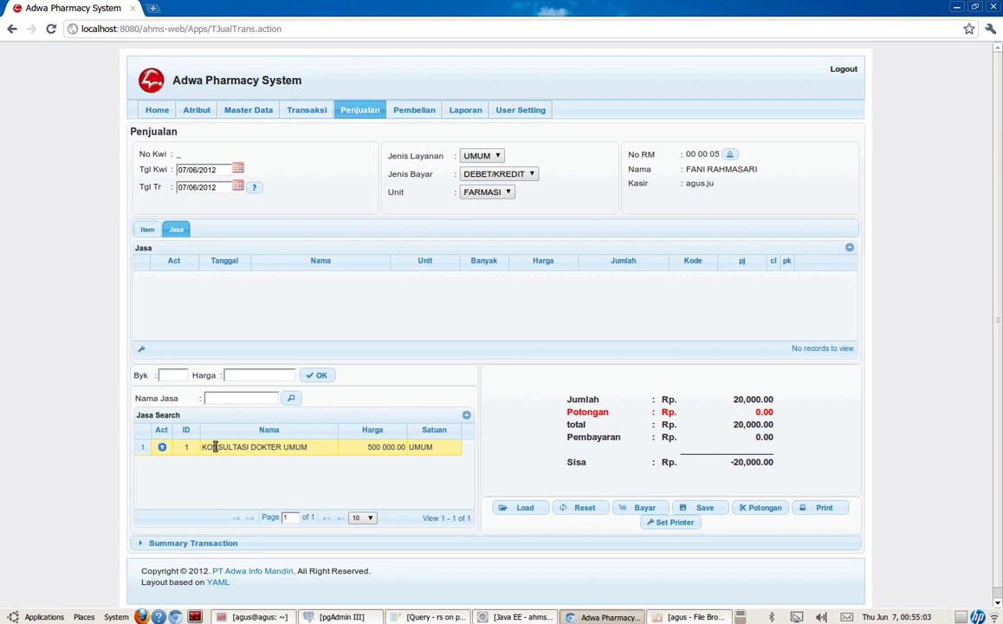
{"action": "left_click", "coordinate": [162, 448]}
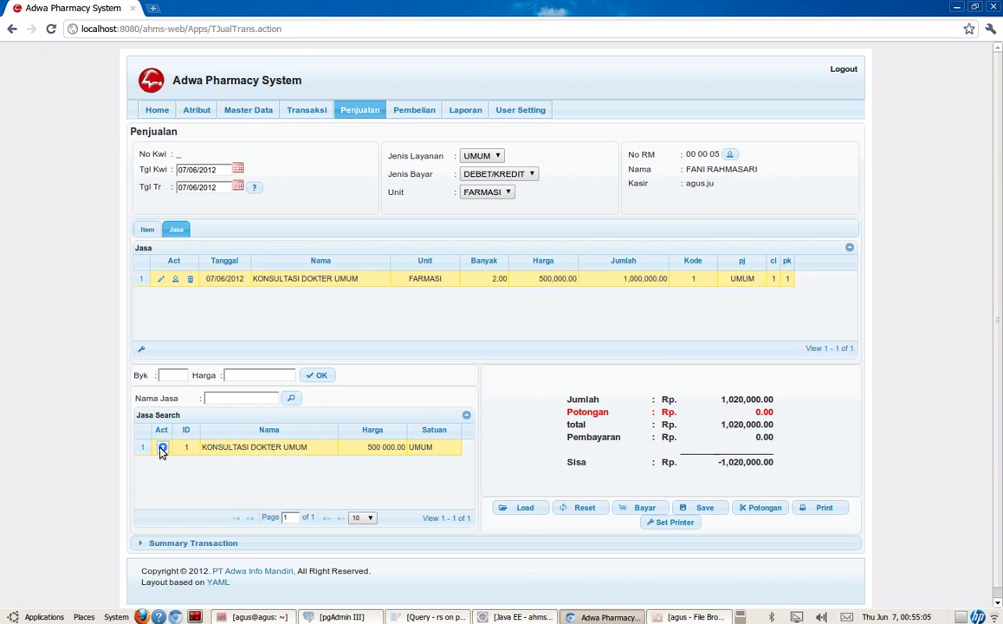
{"action": "left_click", "coordinate": [191, 280]}
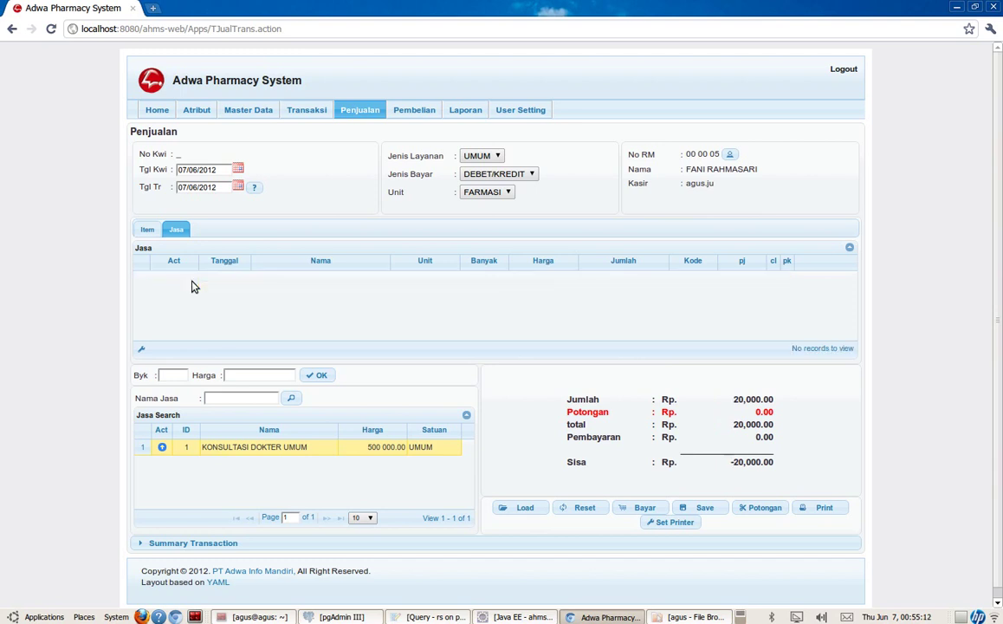
Step: Add KONSULTASI DOKTER UMUM to the sale's services repeatedly until its quantity is 6
{"action": "left_click", "coordinate": [163, 448]}
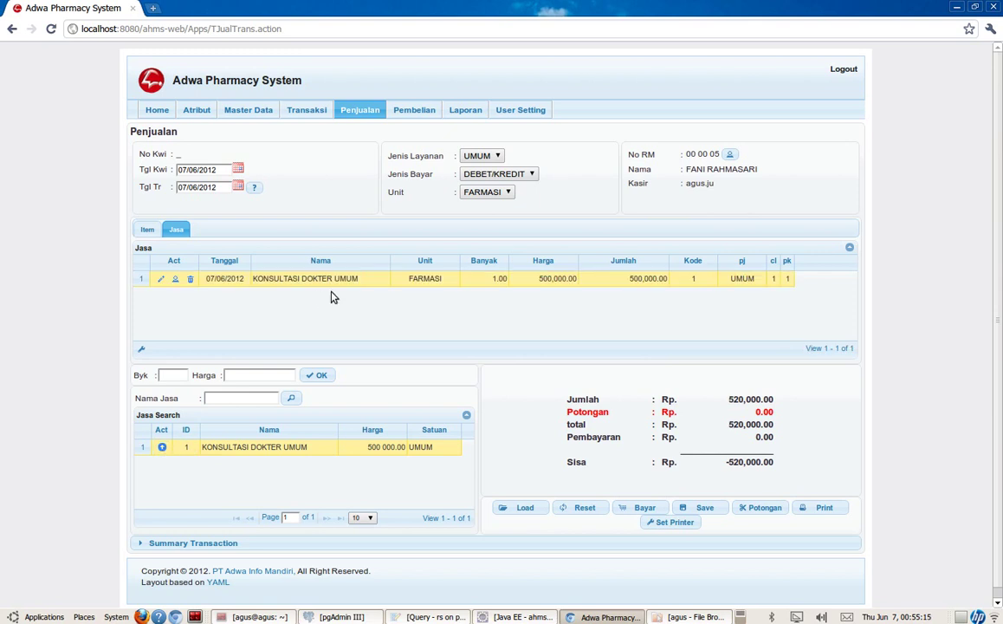
{"action": "double_click", "coordinate": [337, 448]}
{"action": "double_click", "coordinate": [338, 449]}
{"action": "double_click", "coordinate": [319, 449]}
Step: Edit the KONSULTASI DOKTER UMUM line and set its quantity to 1
{"action": "double_click", "coordinate": [288, 277]}
{"action": "left_click_drag", "start_coordinate": [178, 374], "coordinate": [143, 371]}
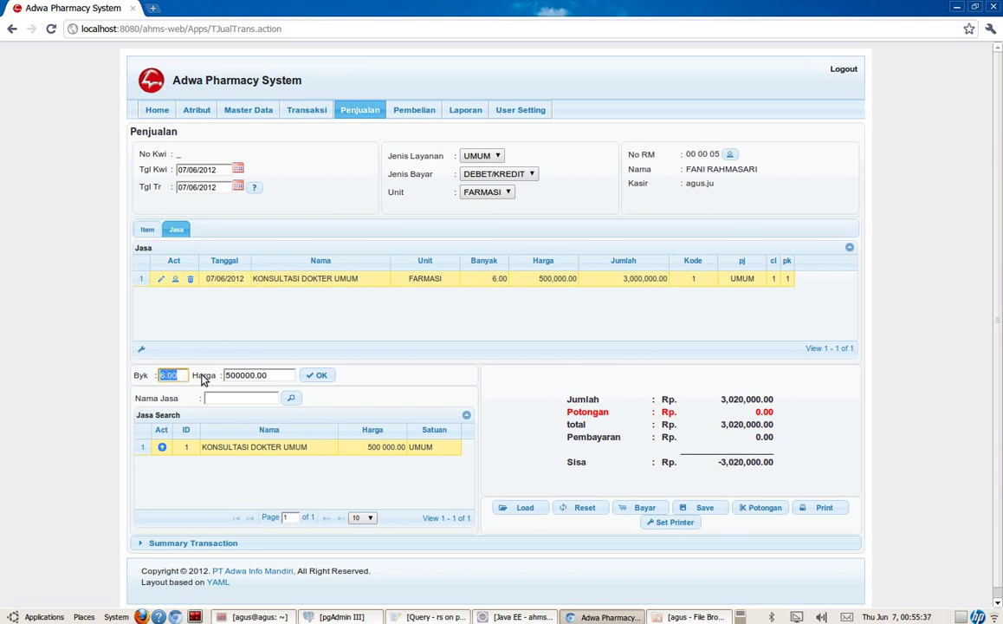
{"action": "type", "text": "1"}
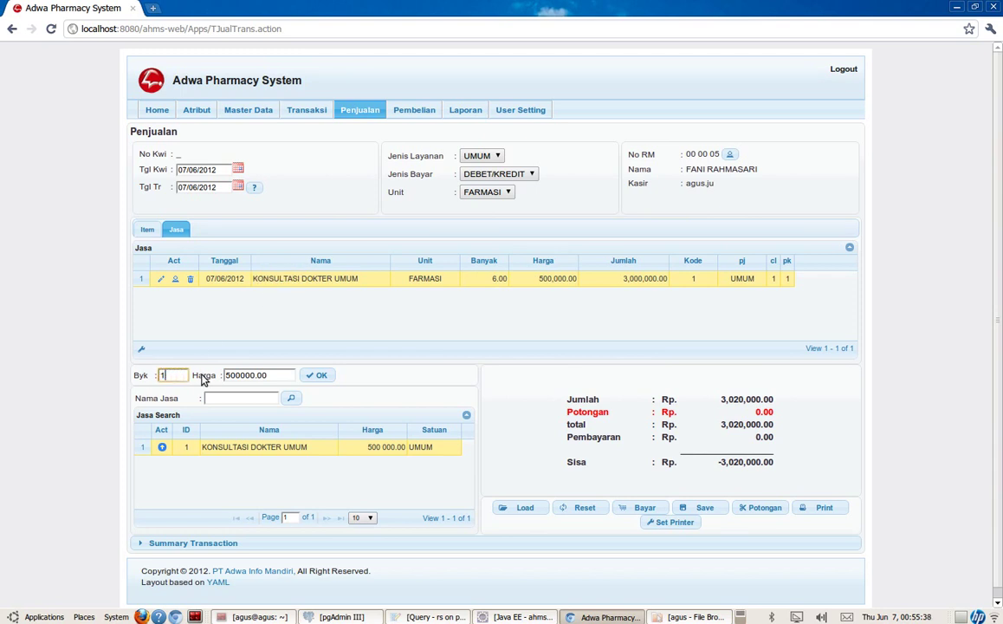
{"action": "left_click", "coordinate": [316, 378]}
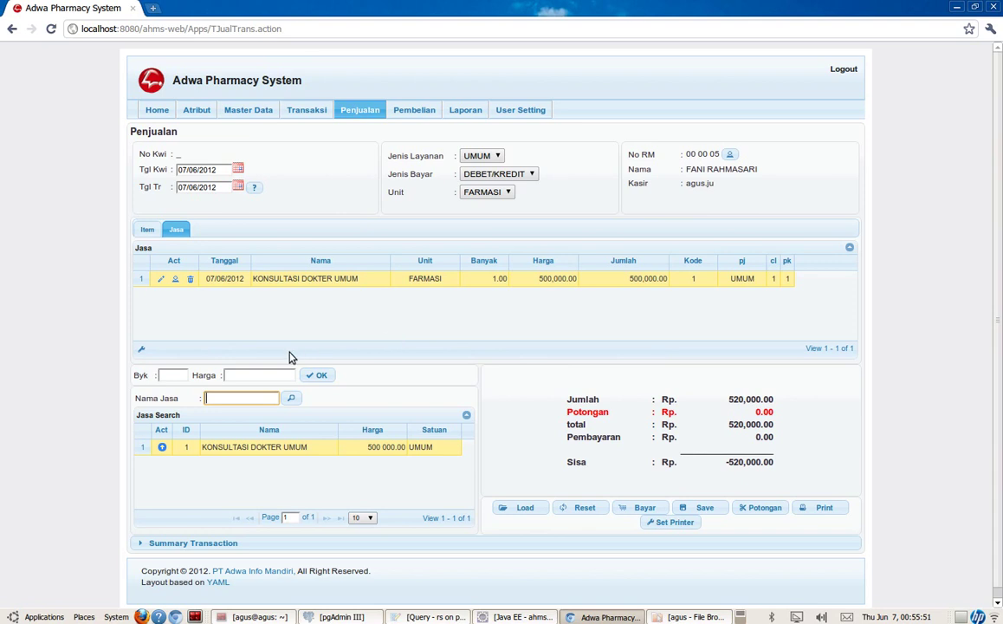
Step: Change the service provider of the KONSULTASI DOKTER UMUM line from UMUM to the suggested doctor
{"action": "left_click", "coordinate": [176, 279]}
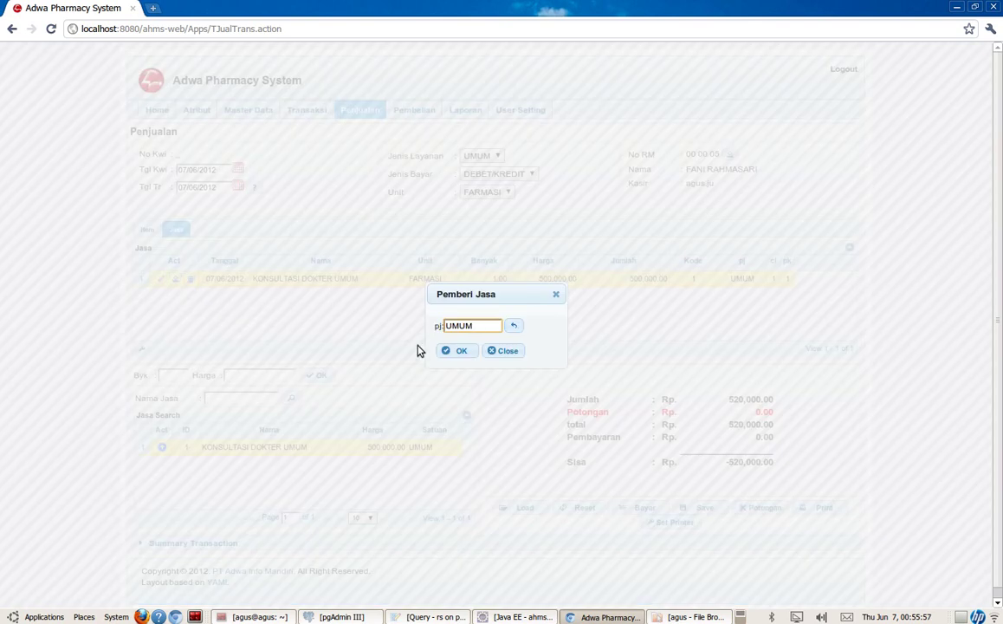
{"action": "left_click_drag", "start_coordinate": [484, 326], "coordinate": [431, 322]}
{"action": "type", "text": "ah"}
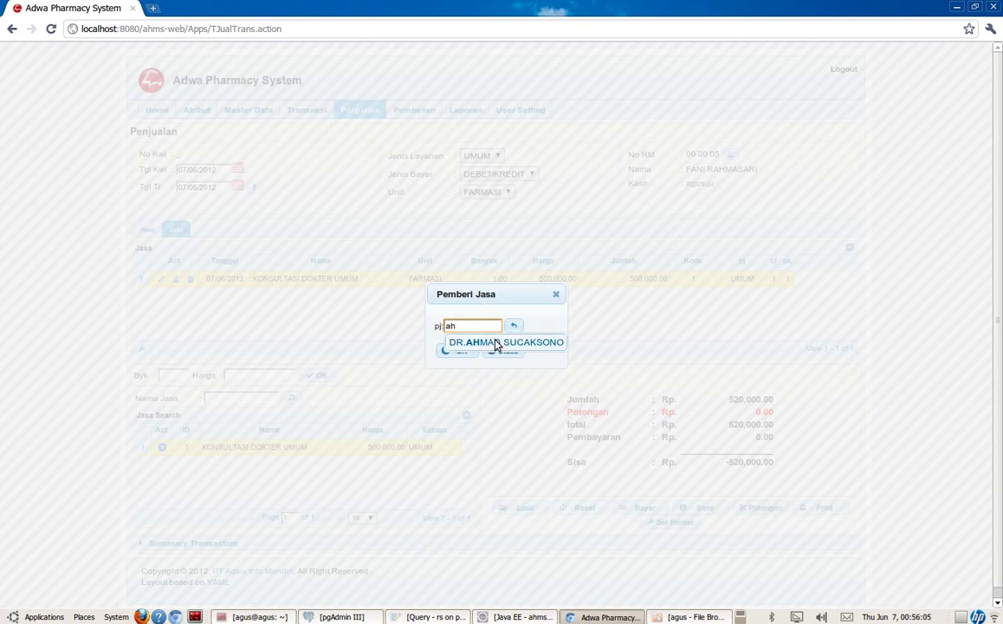
{"action": "left_click", "coordinate": [491, 344]}
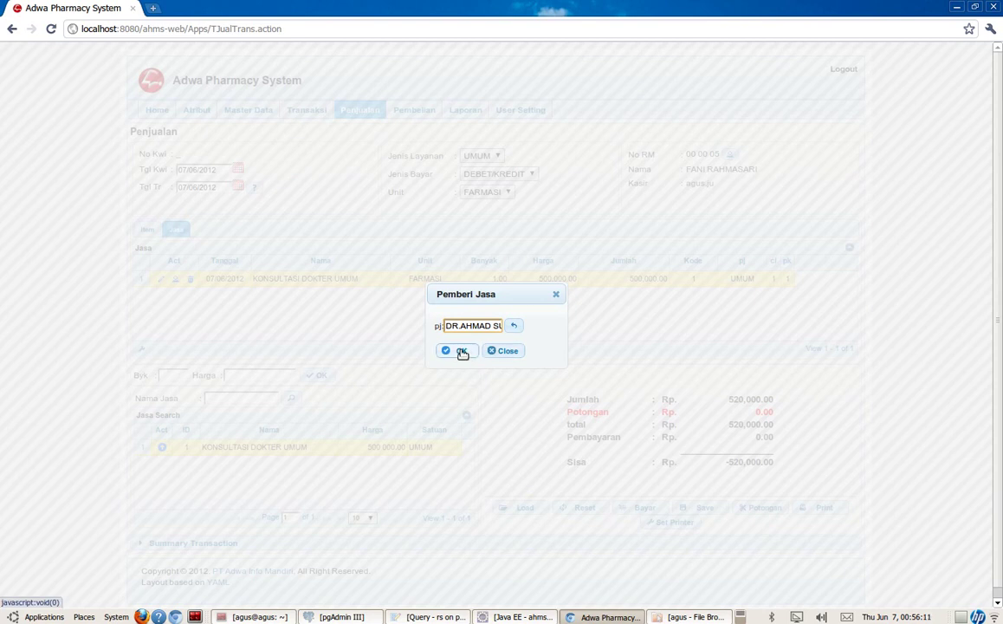
{"action": "left_click", "coordinate": [462, 352]}
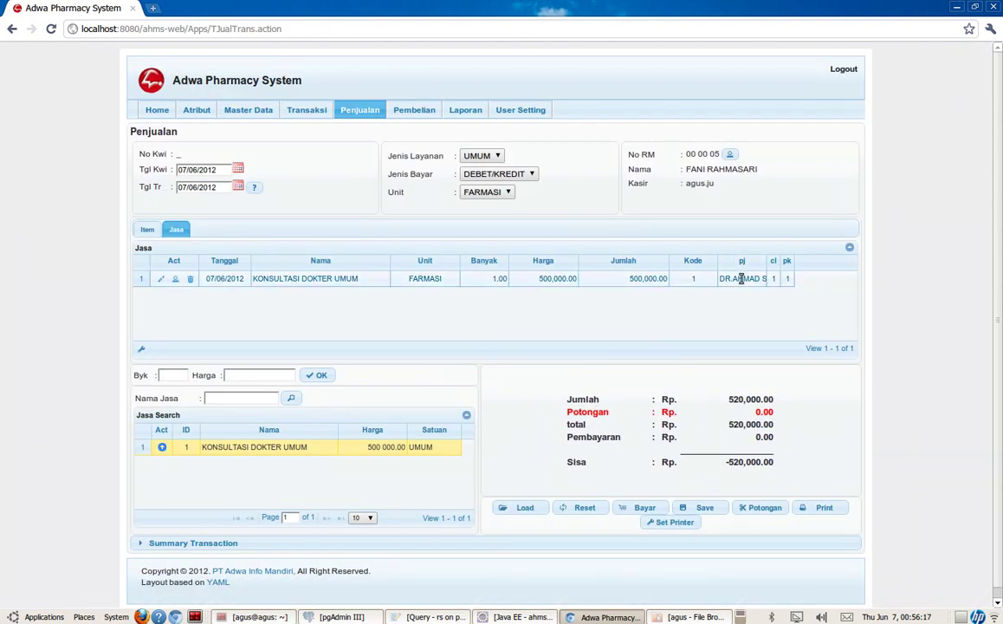
Step: Widen the pj column of the services list to fit the full provider name, and review the sale's service and item lists
{"action": "left_click_drag", "start_coordinate": [768, 260], "coordinate": [820, 257]}
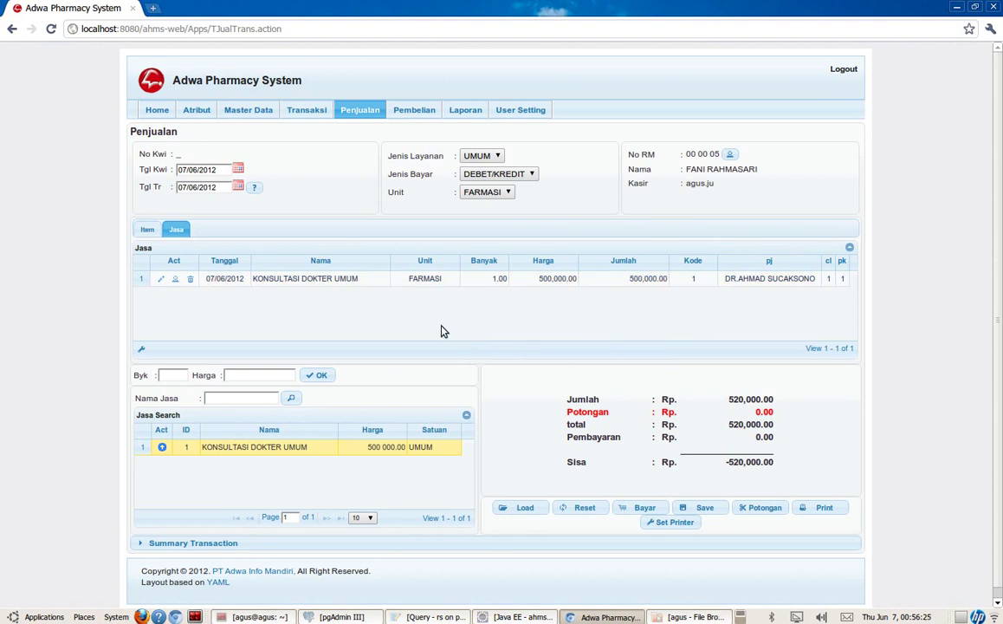
{"action": "left_click", "coordinate": [161, 232]}
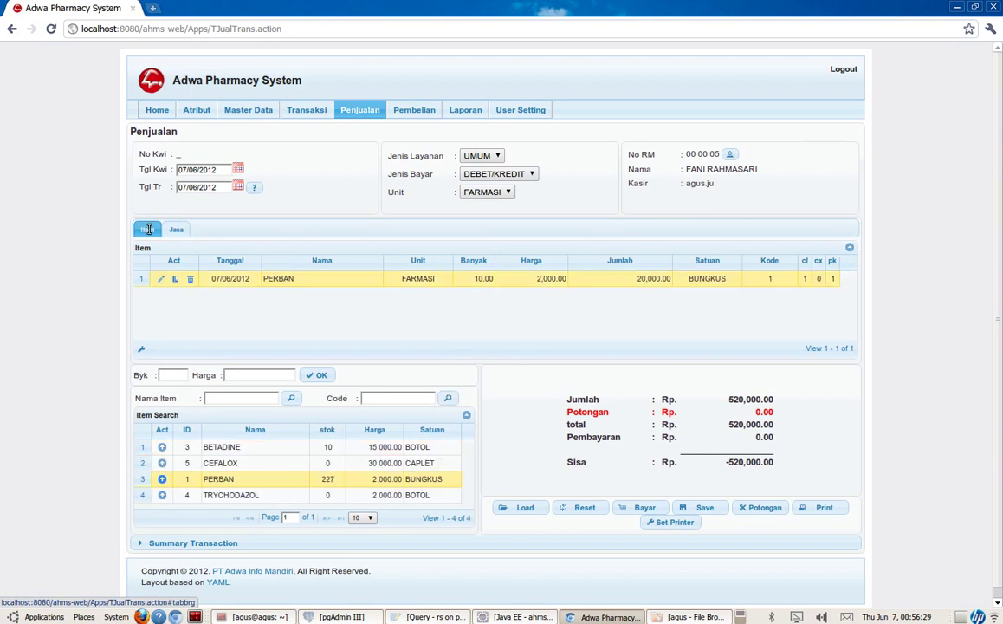
{"action": "left_click", "coordinate": [177, 229]}
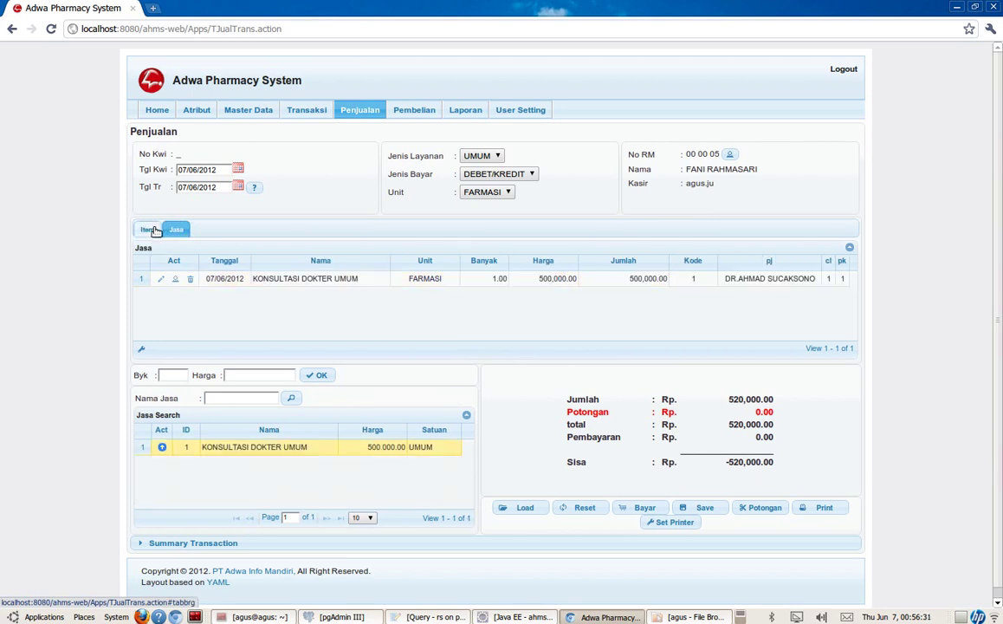
{"action": "left_click", "coordinate": [151, 230]}
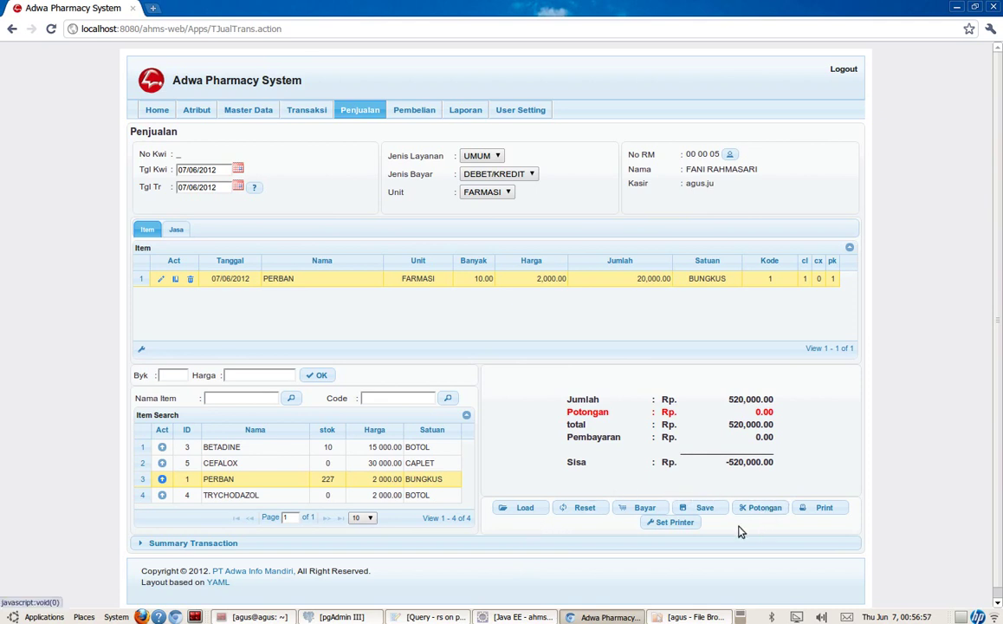
Step: Examine the dialogs for loading a sale, setting the payment and choosing how to save the transaction, leaving each without changes
{"action": "left_click", "coordinate": [516, 511]}
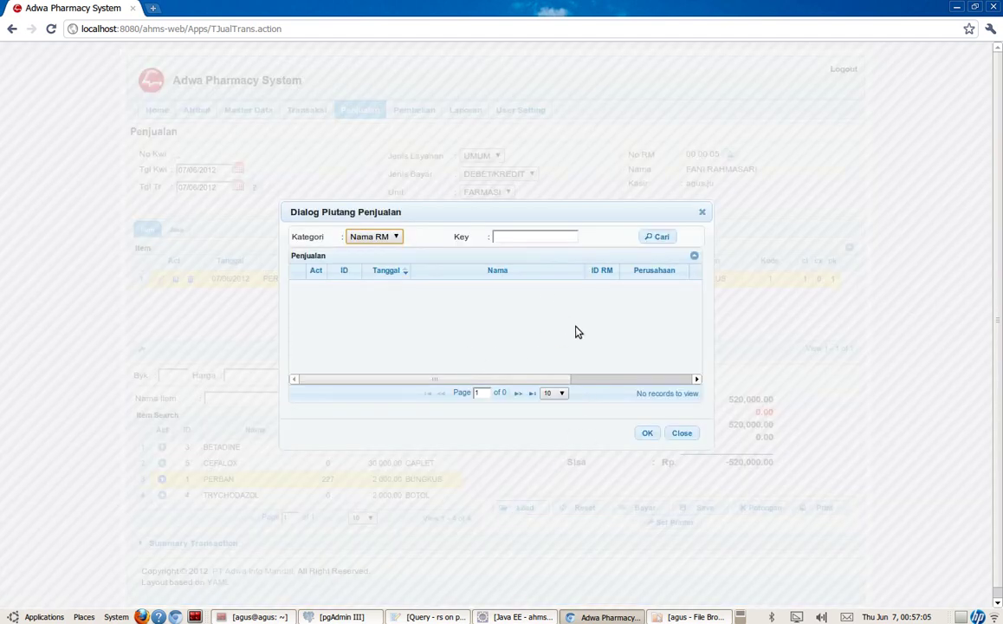
{"action": "left_click", "coordinate": [681, 434]}
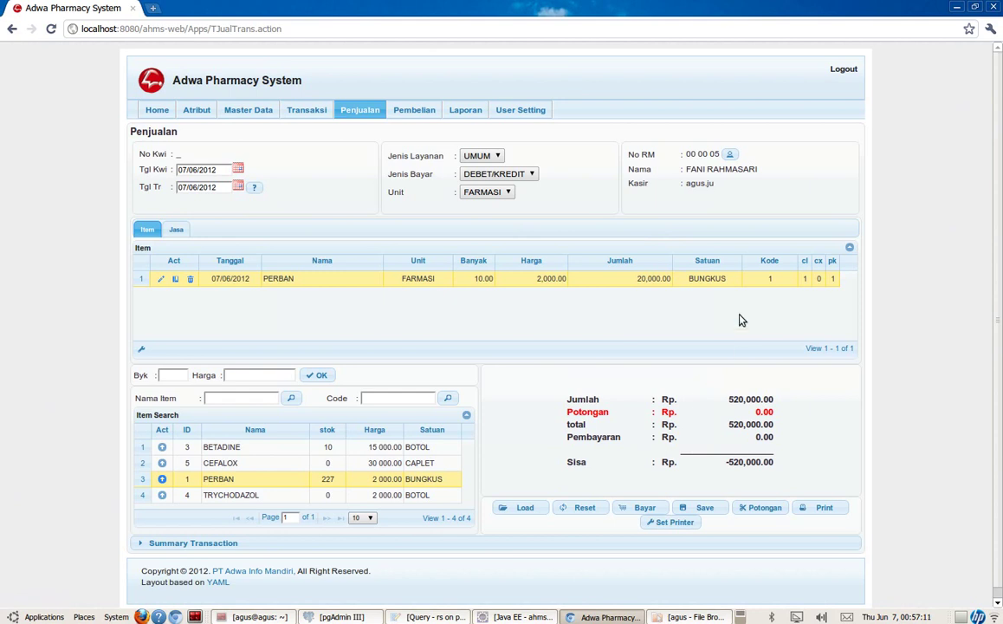
{"action": "left_click", "coordinate": [625, 510]}
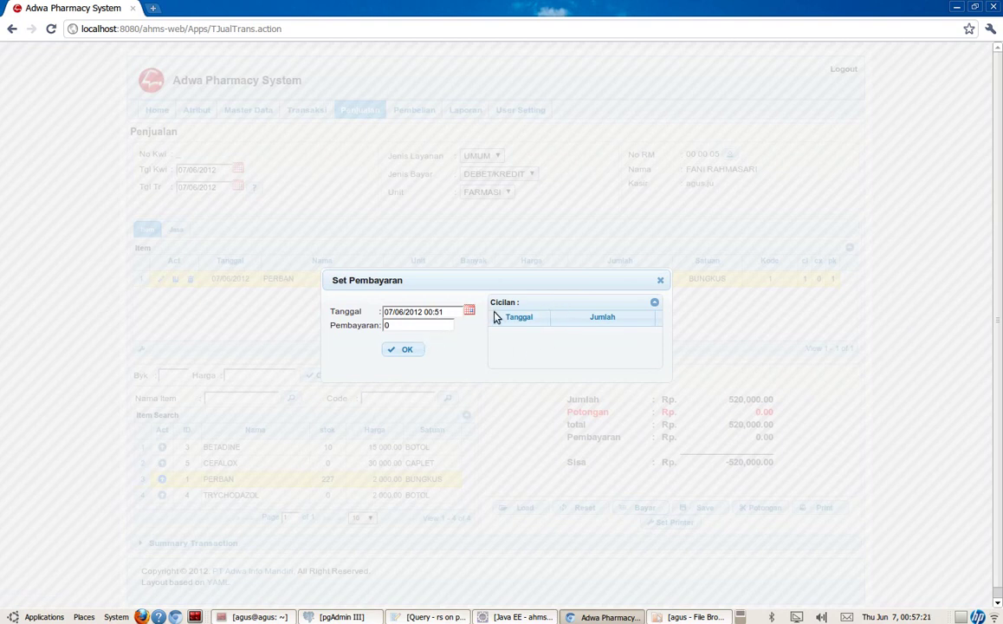
{"action": "left_click", "coordinate": [662, 281]}
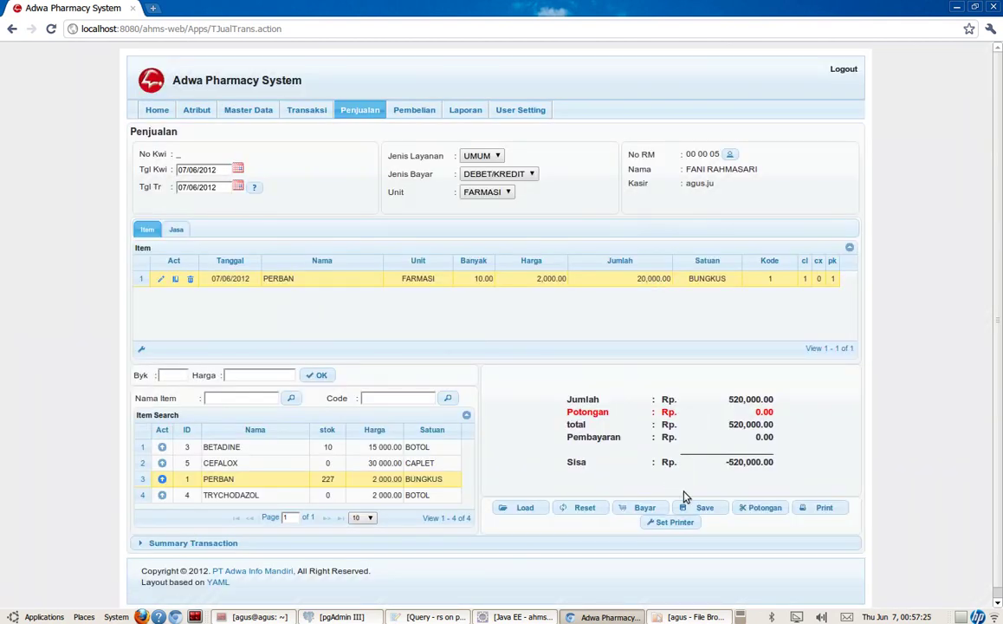
{"action": "left_click", "coordinate": [704, 507]}
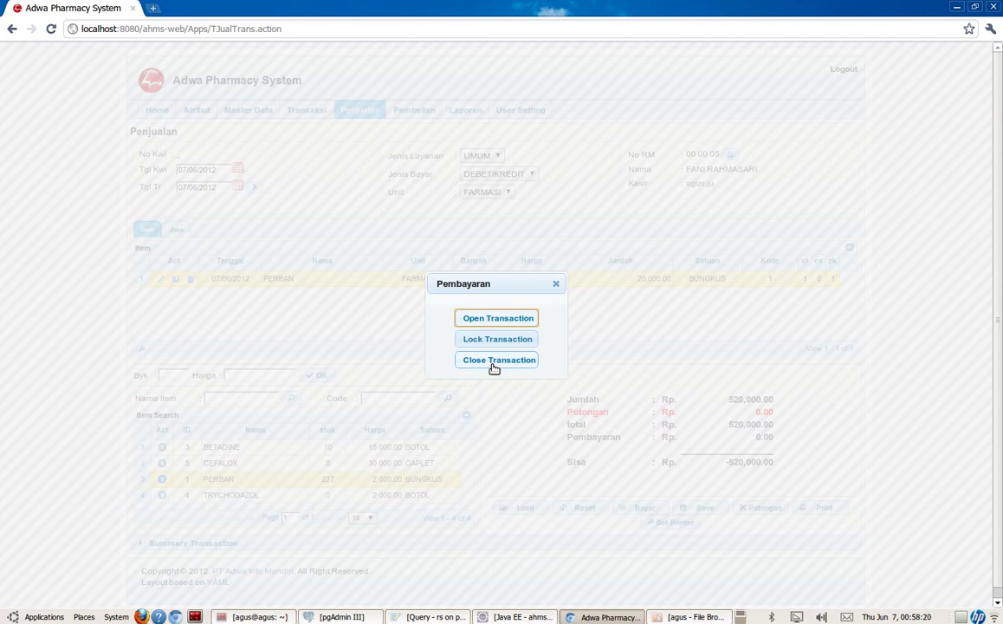
{"action": "left_click", "coordinate": [556, 284]}
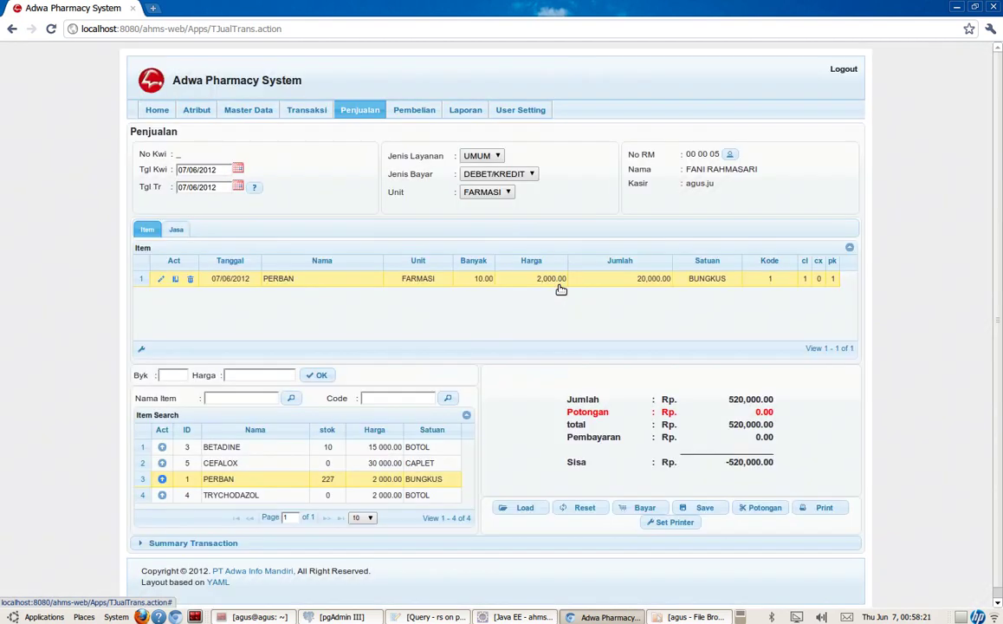
Step: Examine the discount (Potongan) dialog and the available printer choices, leaving both without changes
{"action": "left_click", "coordinate": [753, 508]}
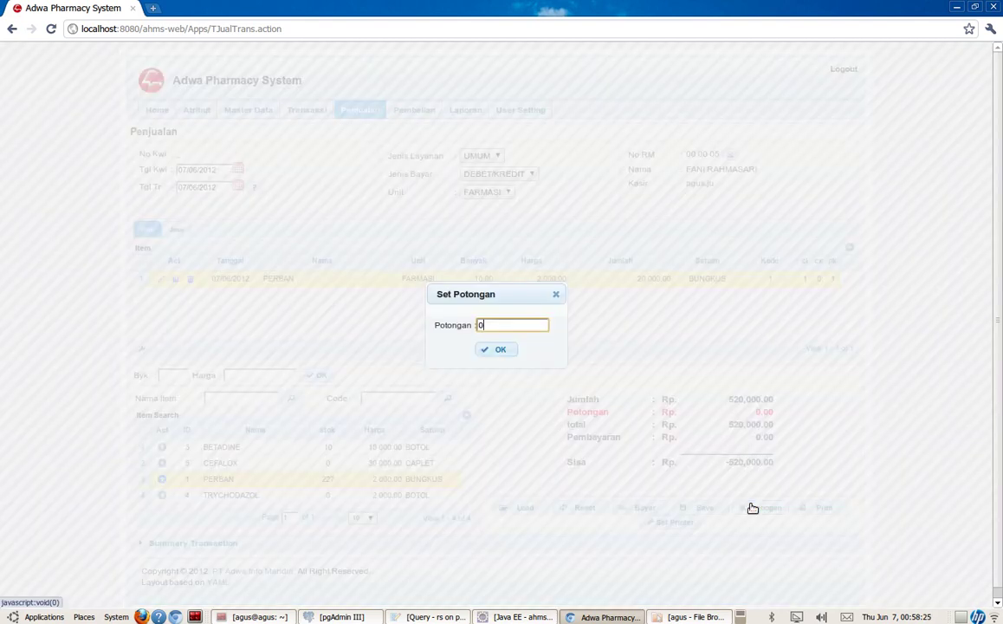
{"action": "left_click", "coordinate": [518, 324]}
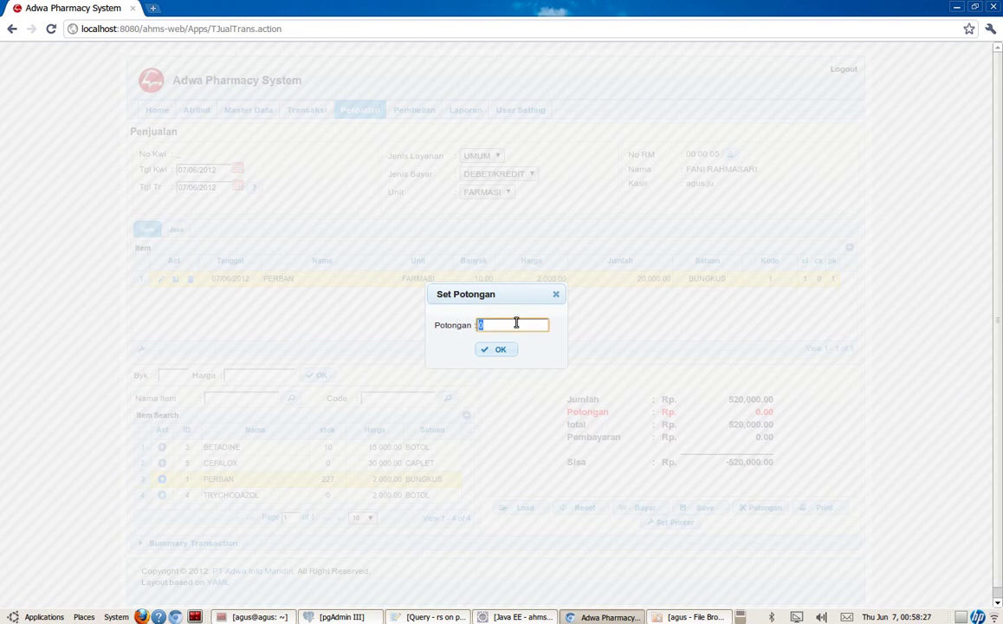
{"action": "left_click", "coordinate": [555, 297]}
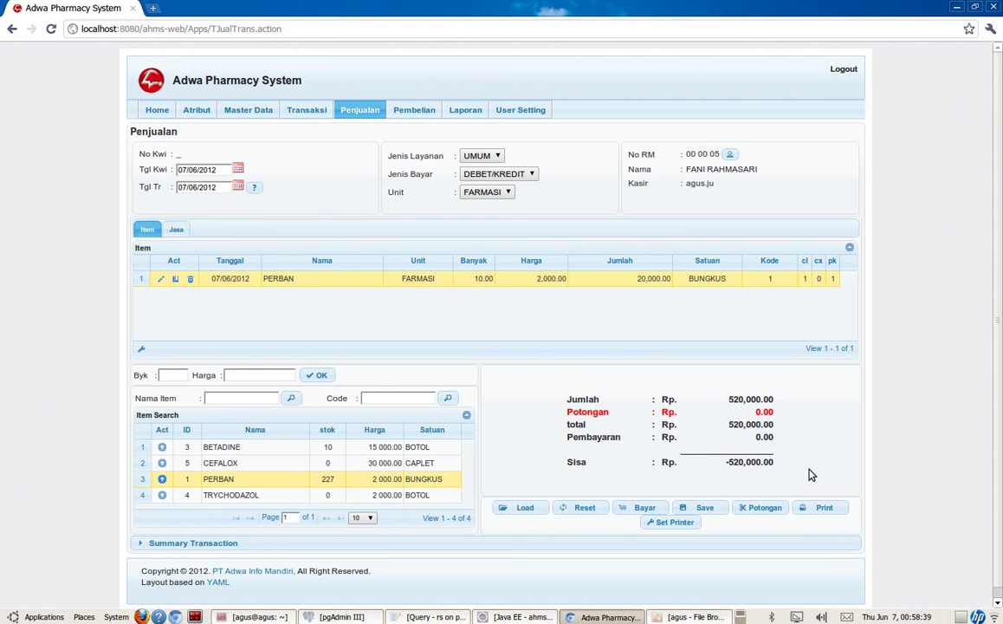
{"action": "left_click", "coordinate": [675, 523]}
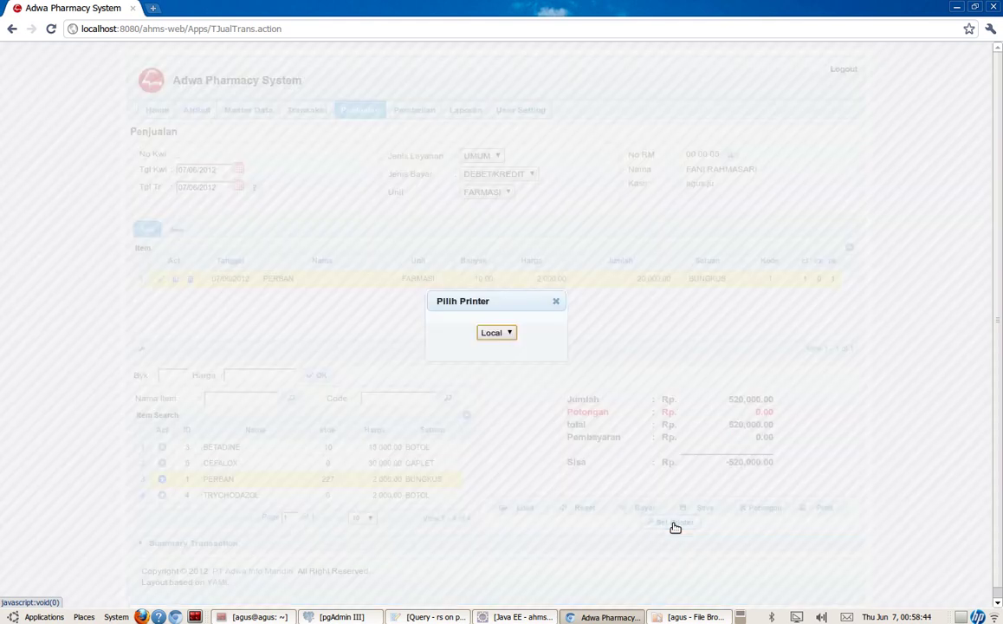
{"action": "left_click", "coordinate": [495, 333]}
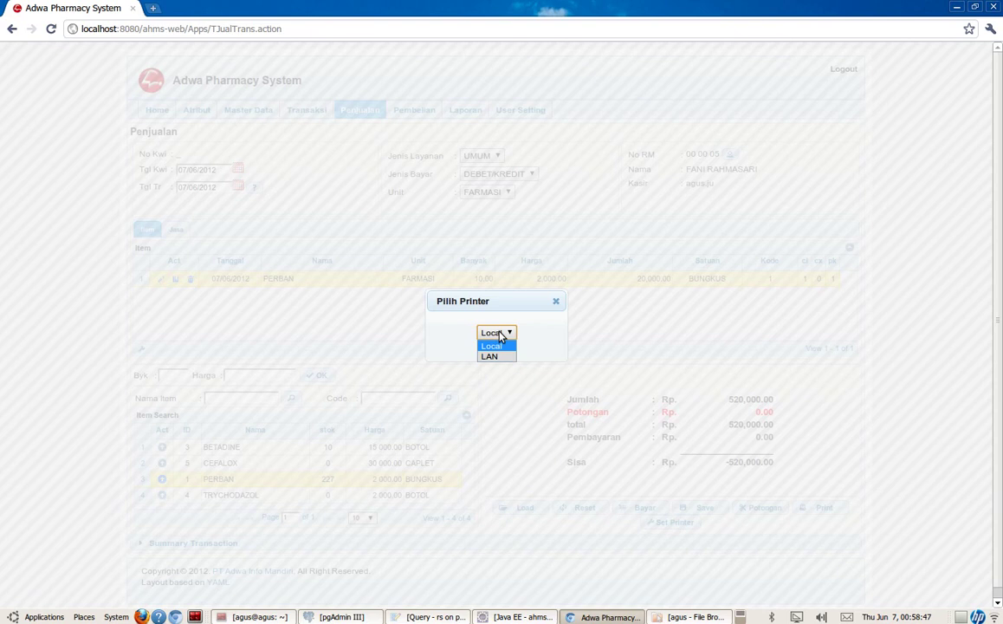
{"action": "left_click", "coordinate": [500, 336]}
{"action": "left_click", "coordinate": [555, 302]}
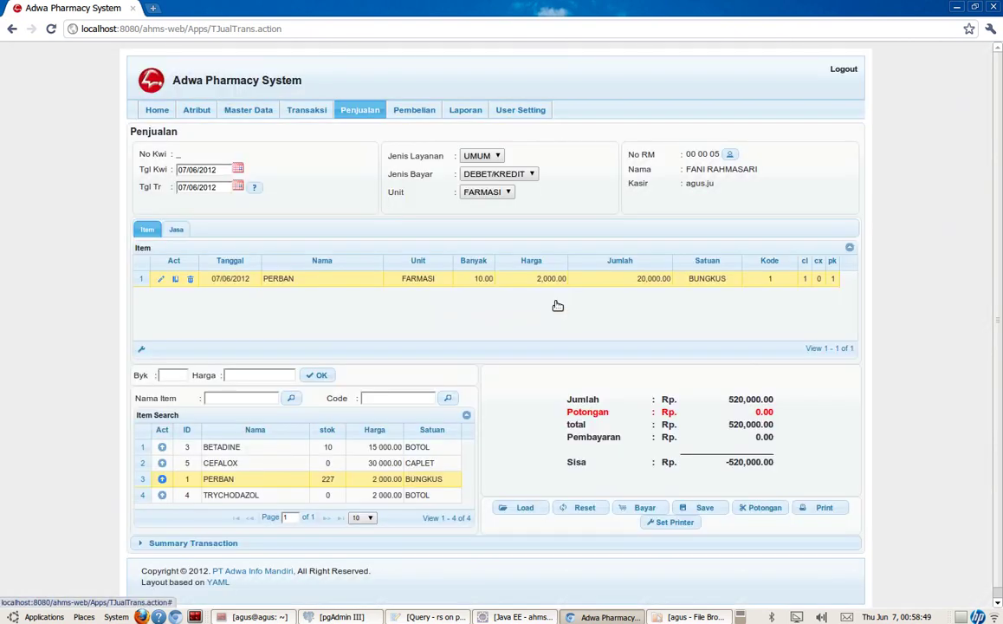
Step: Save the sale as an Open Transaction and acknowledge the save message
{"action": "left_click", "coordinate": [707, 509]}
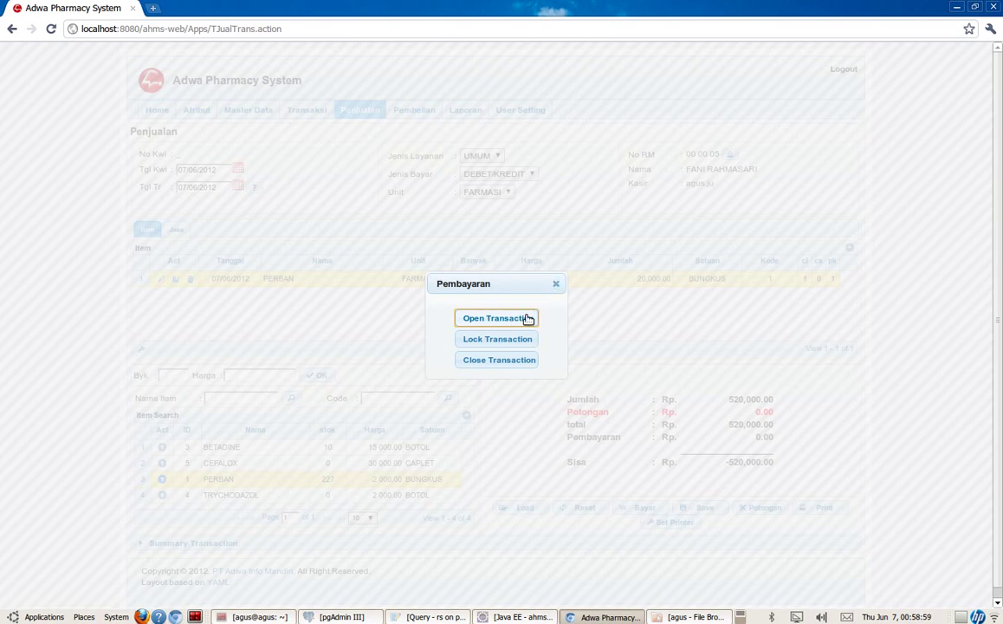
{"action": "left_click", "coordinate": [470, 319]}
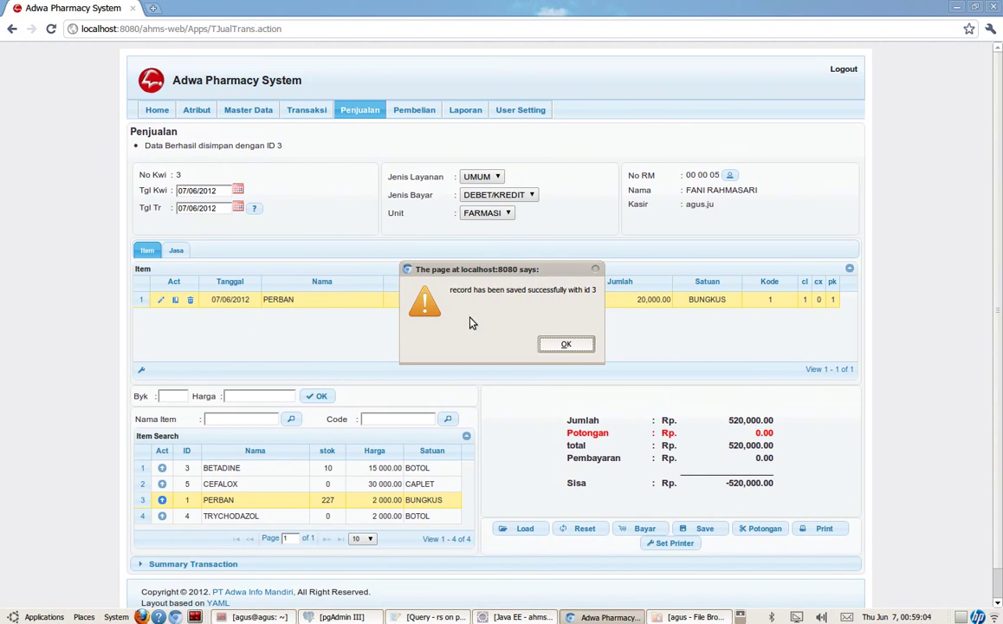
{"action": "left_click_drag", "start_coordinate": [484, 273], "coordinate": [477, 288]}
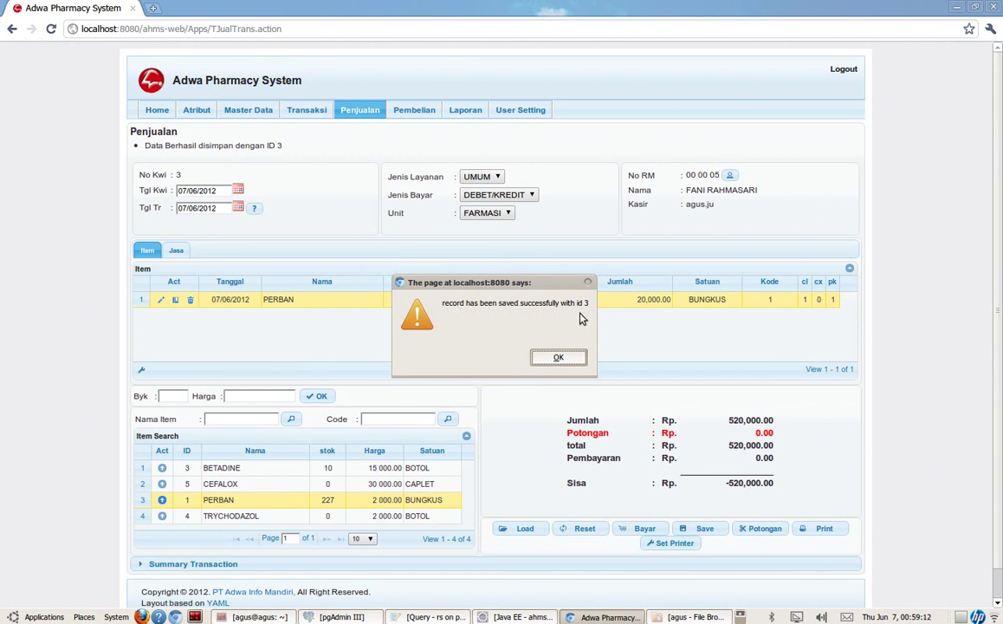
{"action": "left_click", "coordinate": [559, 357]}
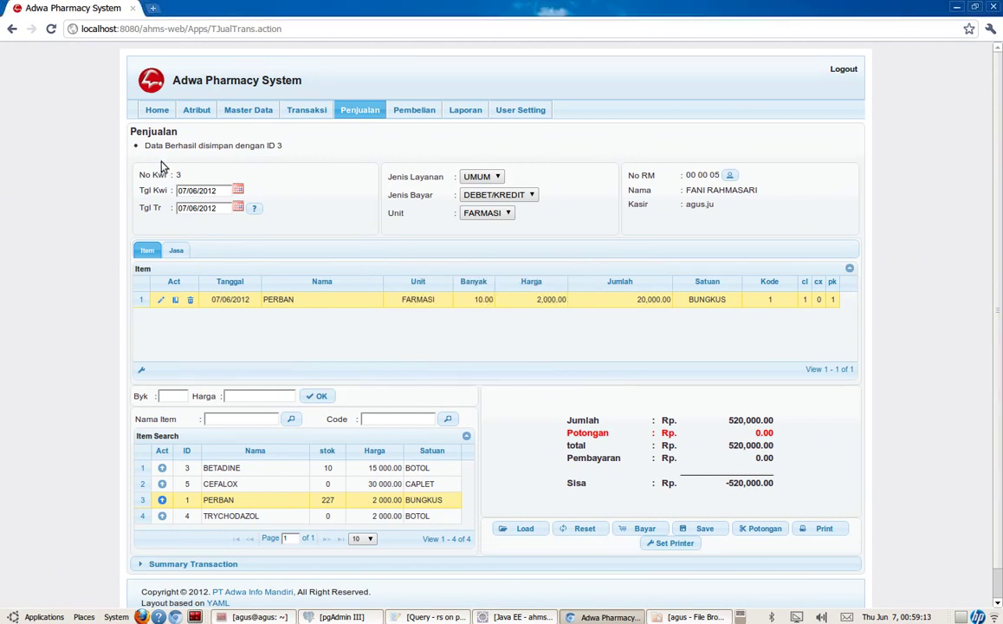
{"action": "left_click_drag", "start_coordinate": [144, 147], "coordinate": [291, 148]}
{"action": "left_click", "coordinate": [291, 148]}
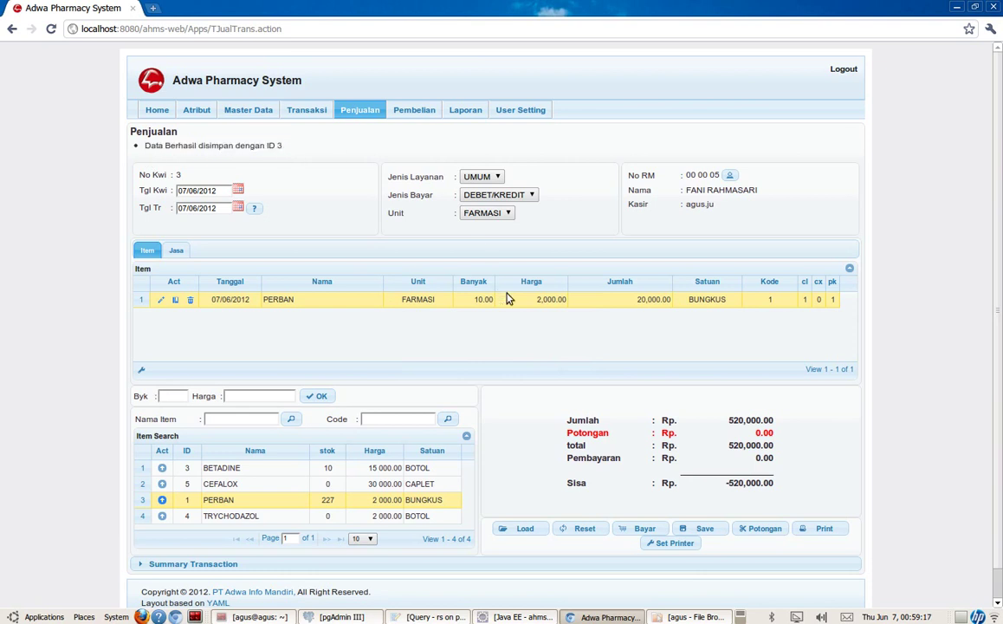
Step: Reset the sale form and list all outstanding sales by Nama RM with an empty search key
{"action": "left_click", "coordinate": [586, 529]}
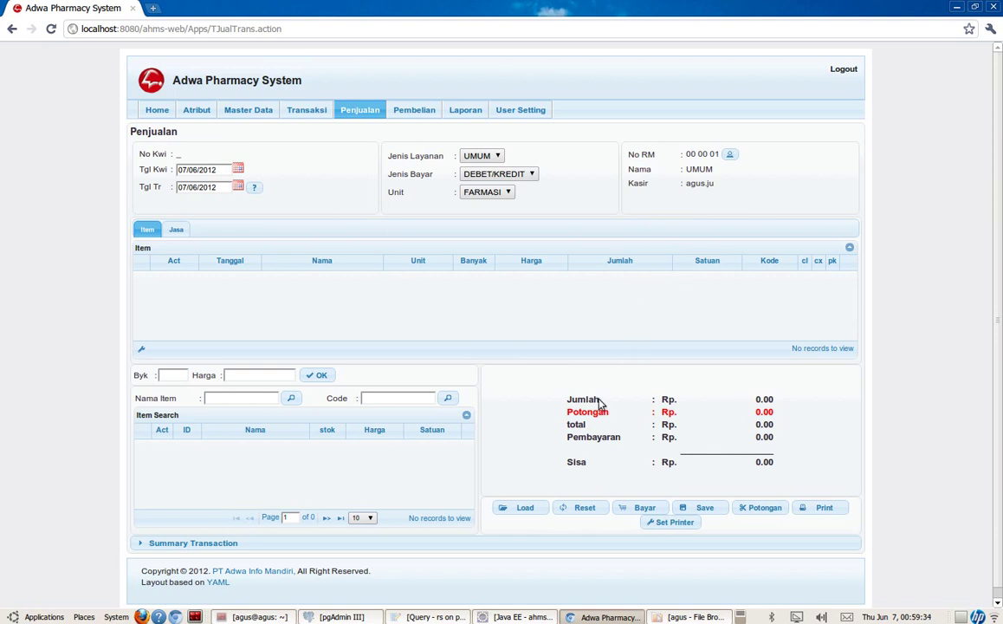
{"action": "left_click", "coordinate": [526, 509]}
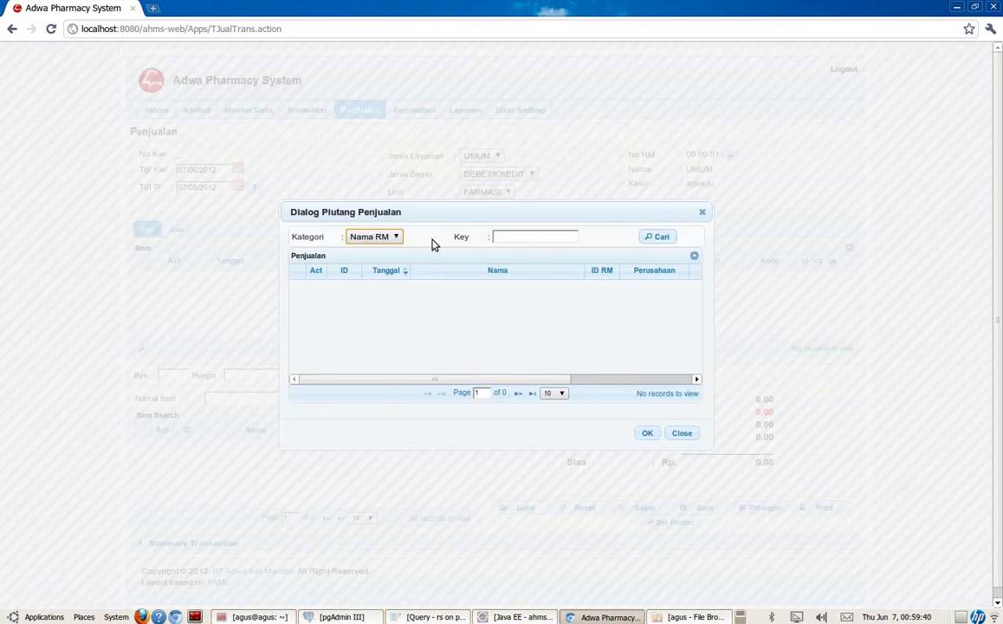
{"action": "left_click", "coordinate": [390, 238]}
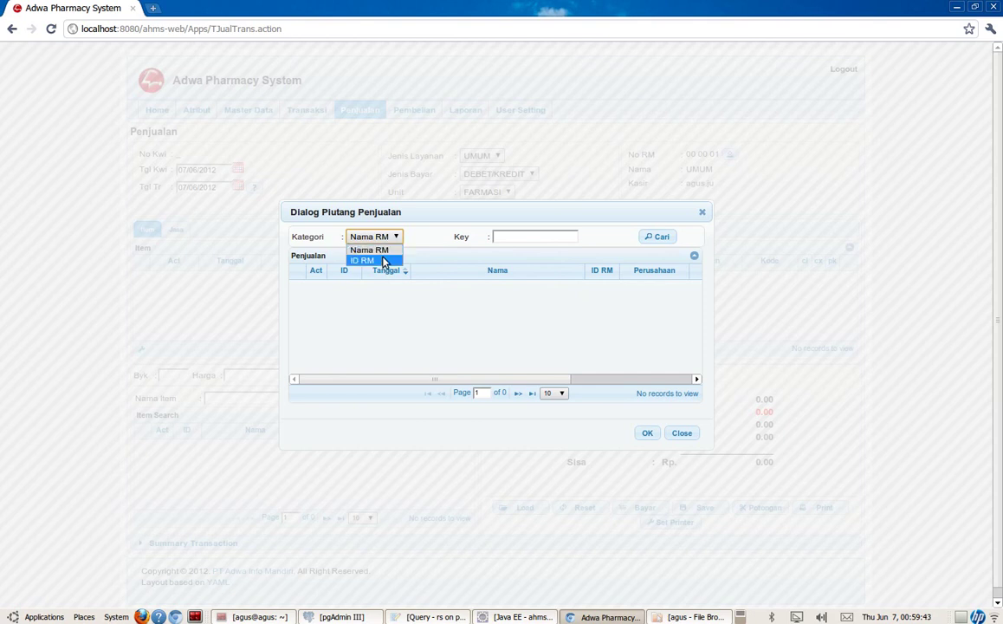
{"action": "left_click", "coordinate": [411, 244]}
{"action": "left_click", "coordinate": [529, 240]}
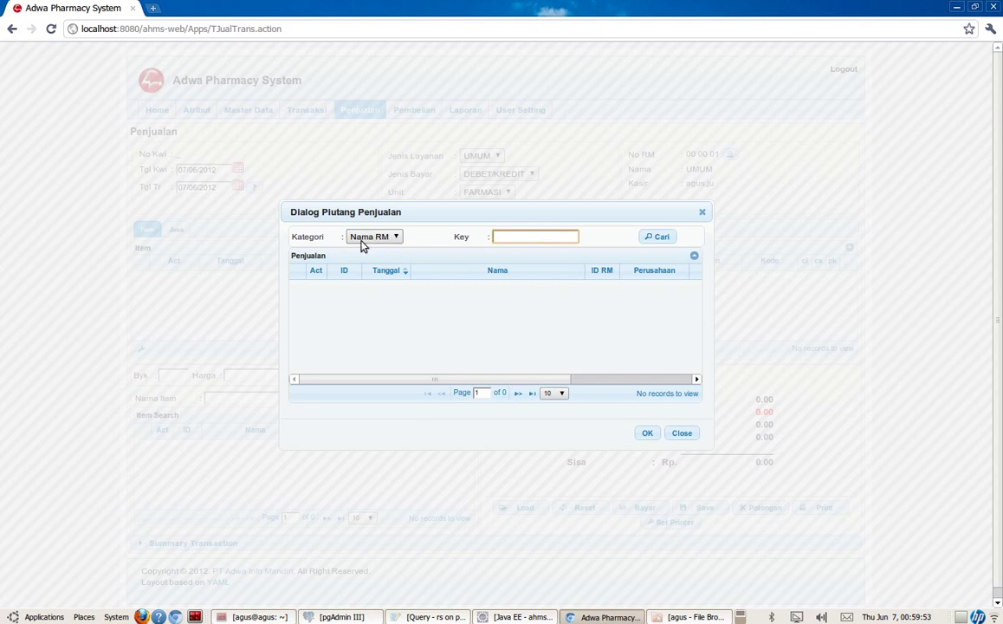
{"action": "left_click", "coordinate": [658, 238]}
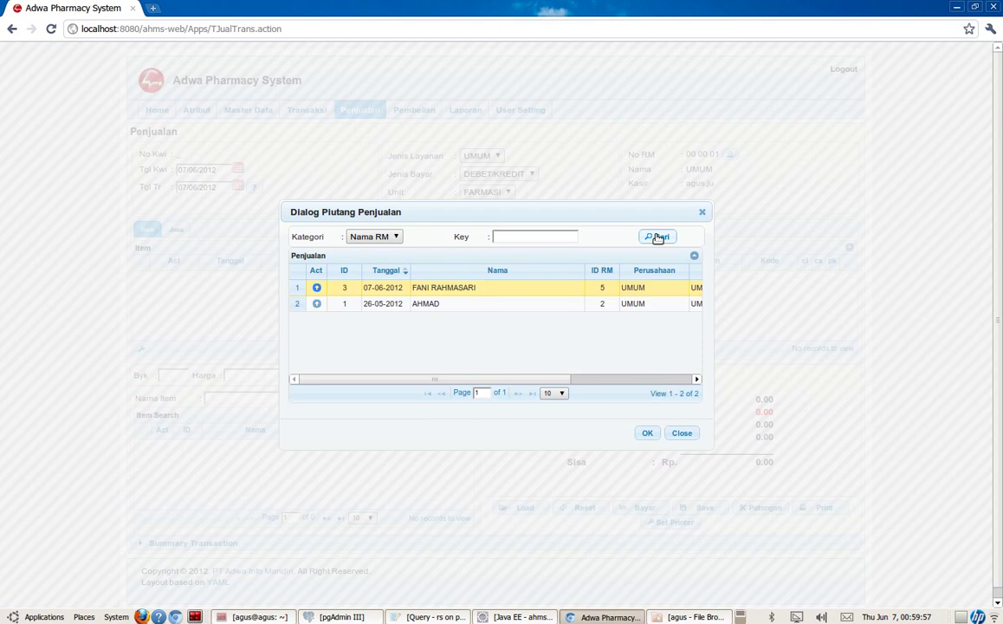
Step: Load the outstanding sale dated 07-06-2012 from the results back into the sale form
{"action": "left_click", "coordinate": [446, 303]}
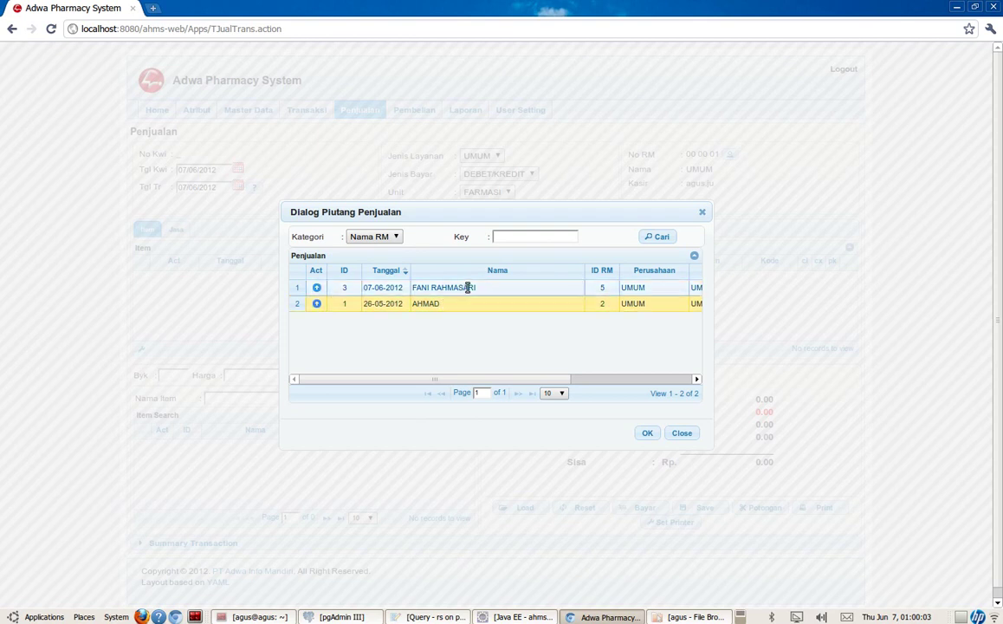
{"action": "left_click", "coordinate": [468, 287]}
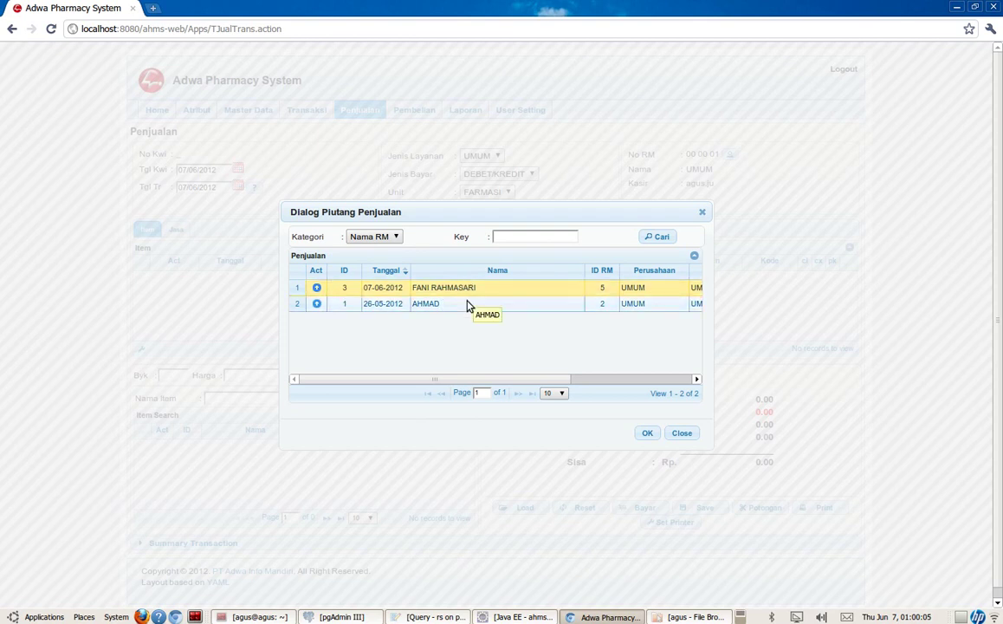
{"action": "left_click", "coordinate": [468, 303]}
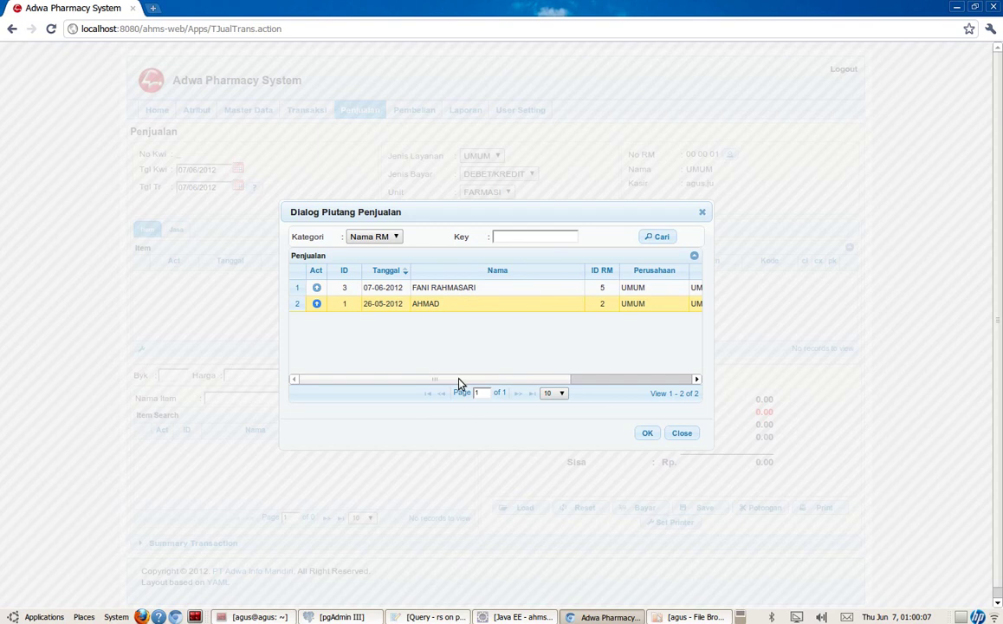
{"action": "left_click_drag", "start_coordinate": [460, 380], "coordinate": [433, 372]}
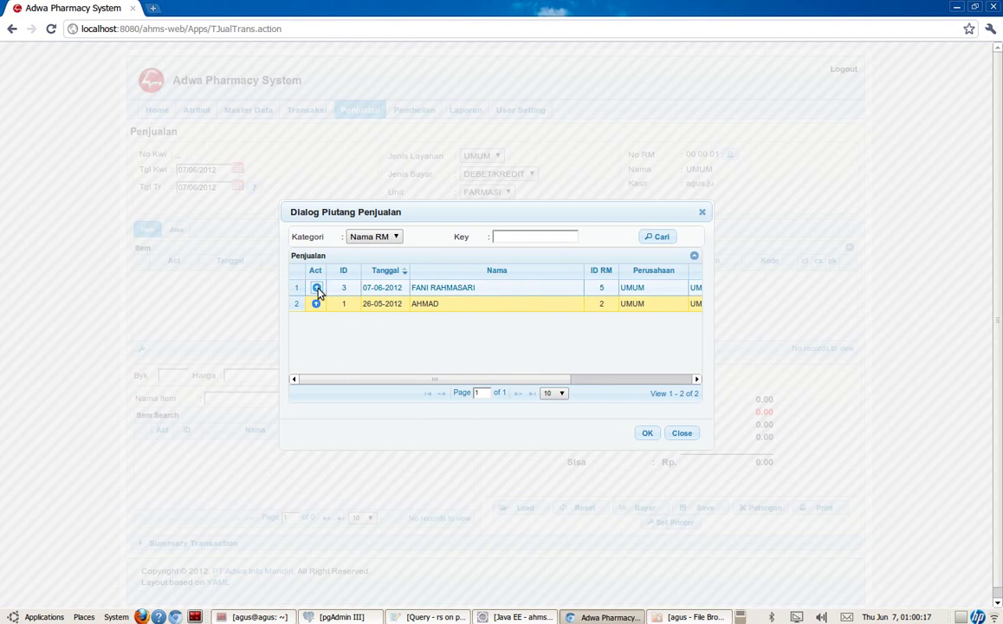
{"action": "left_click", "coordinate": [387, 289]}
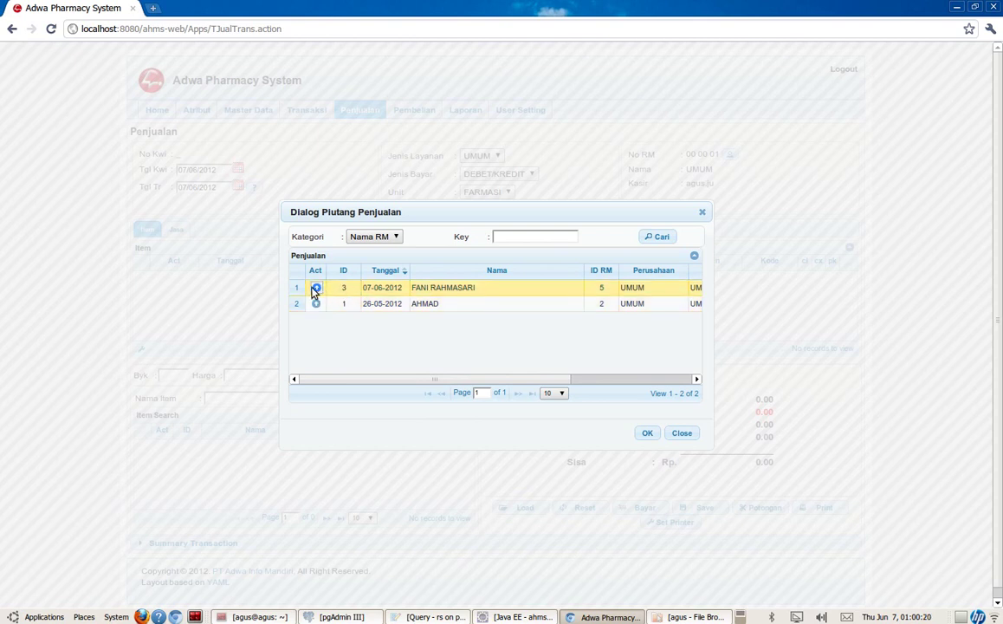
{"action": "double_click", "coordinate": [425, 289]}
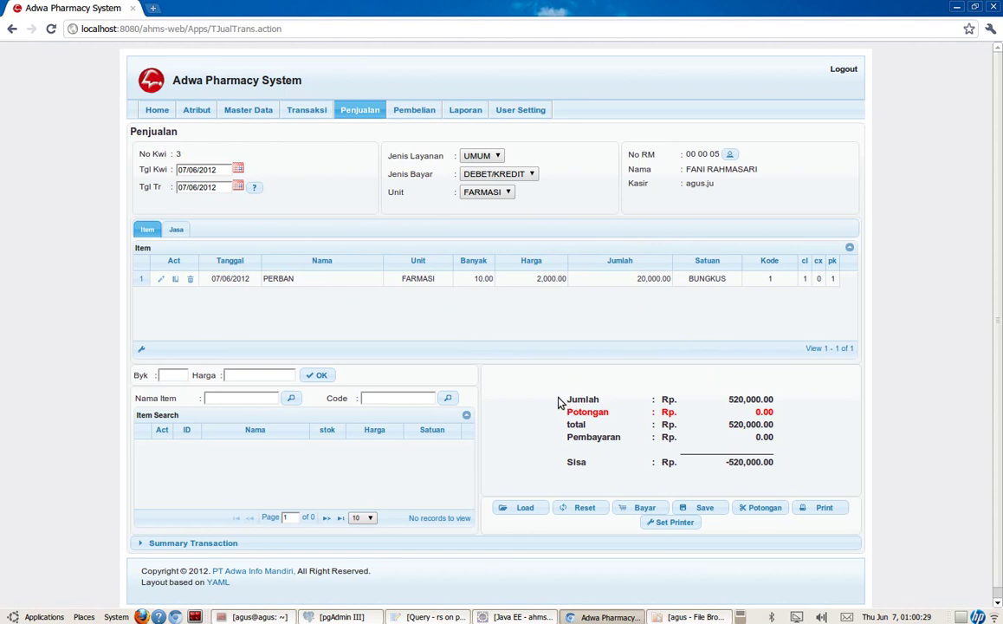
Step: Set the loaded sale's discount (Potongan) to 10000
{"action": "left_click", "coordinate": [763, 507]}
{"action": "left_click_drag", "start_coordinate": [529, 326], "coordinate": [448, 314]}
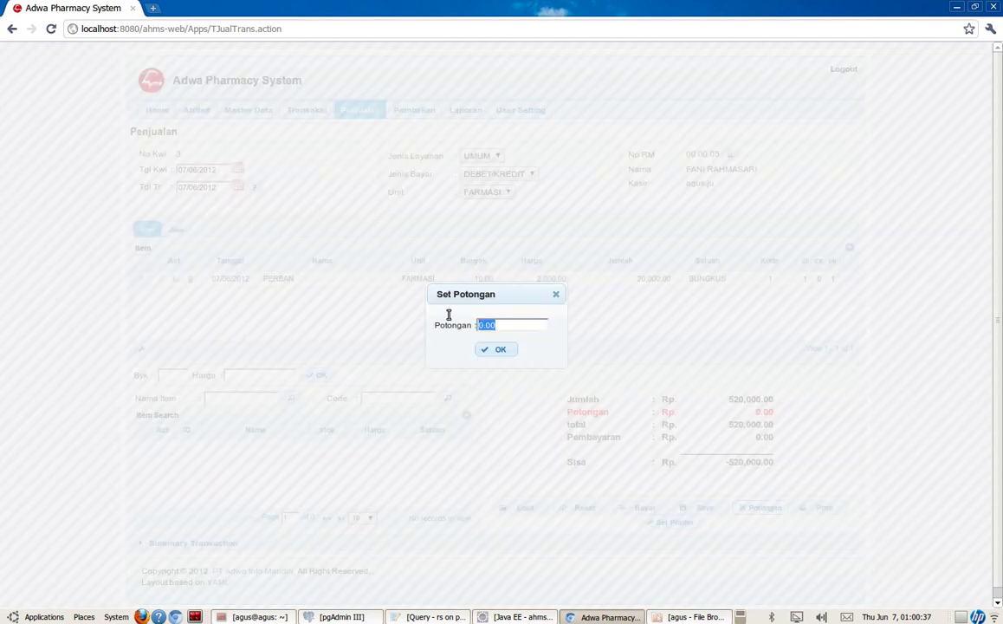
{"action": "type", "text": "10000"}
{"action": "left_click", "coordinate": [483, 351]}
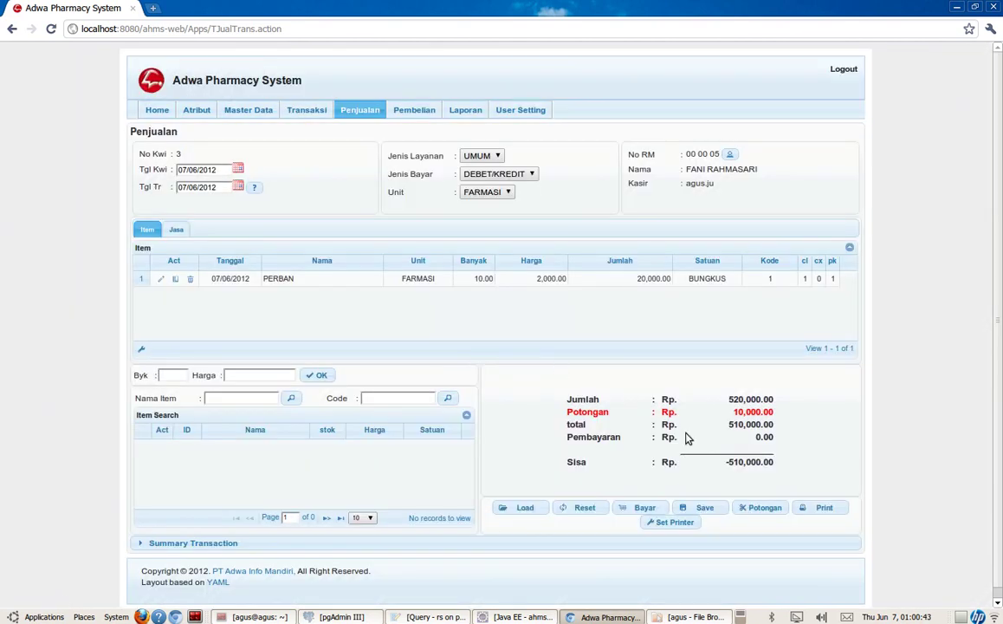
{"action": "mouse_move", "coordinate": [734, 413]}
{"action": "left_mouse_down"}
{"action": "mouse_move", "coordinate": [758, 413]}
{"action": "mouse_move", "coordinate": [746, 417]}
{"action": "left_mouse_up"}
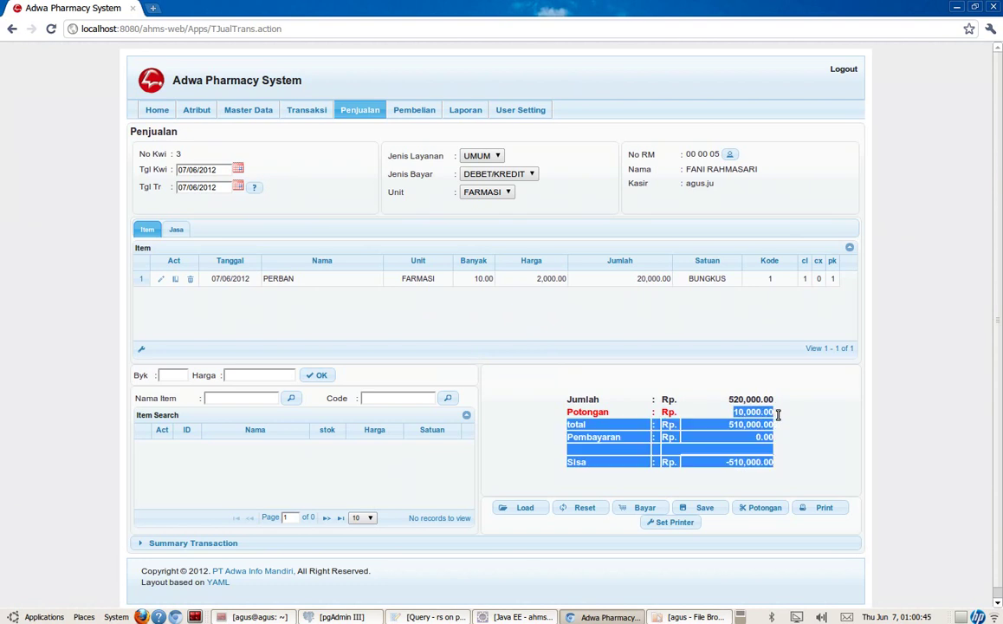
Step: Record a payment (Pembayaran) of 510000 for the loaded sale
{"action": "double_click", "coordinate": [747, 414]}
{"action": "left_click", "coordinate": [750, 416]}
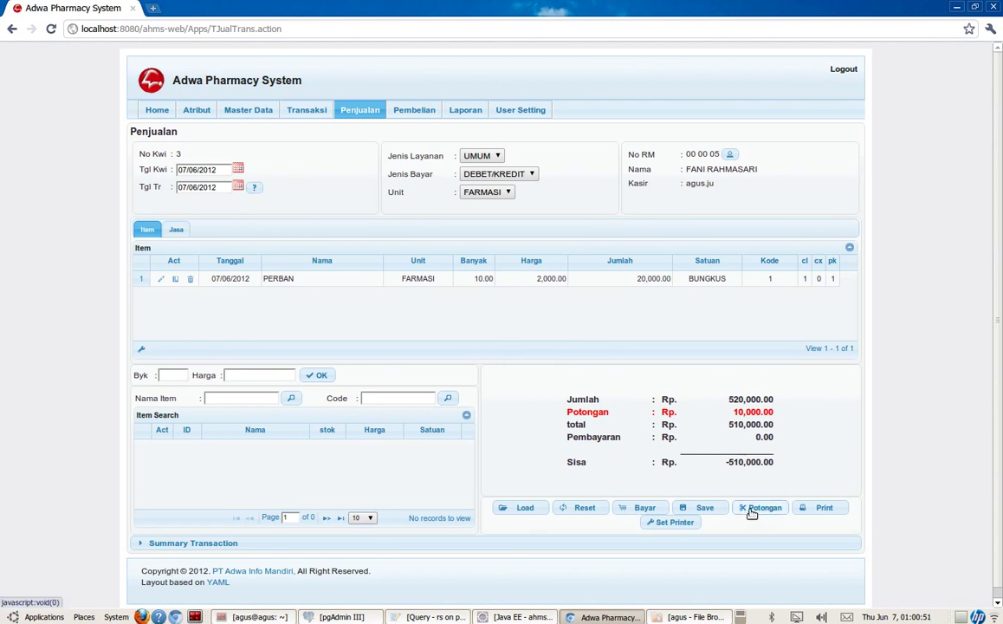
{"action": "left_click", "coordinate": [644, 508]}
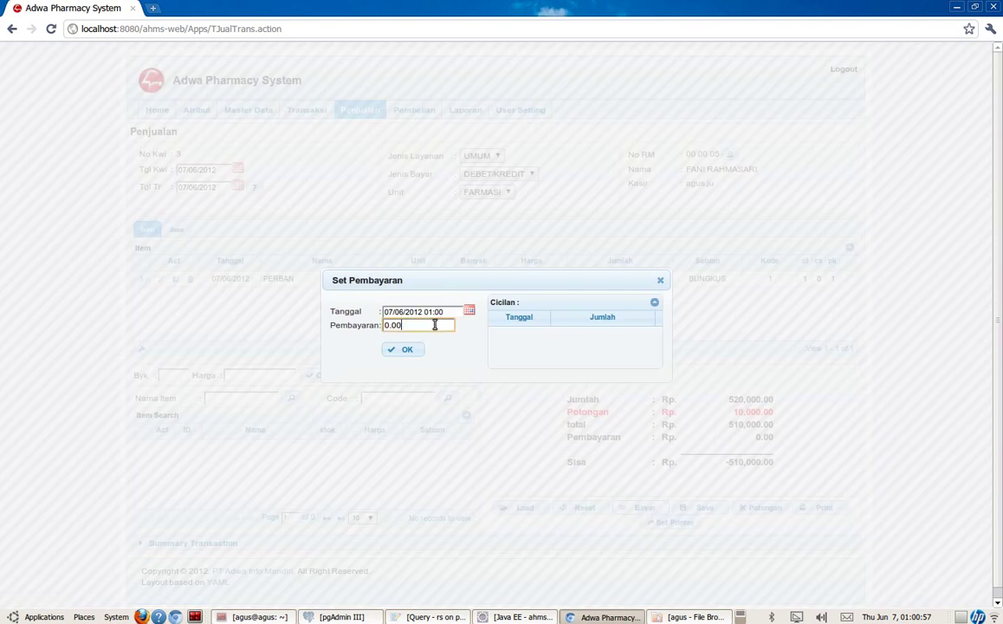
{"action": "left_click_drag", "start_coordinate": [439, 324], "coordinate": [372, 318]}
{"action": "type", "text": "510000"}
{"action": "left_click", "coordinate": [400, 350]}
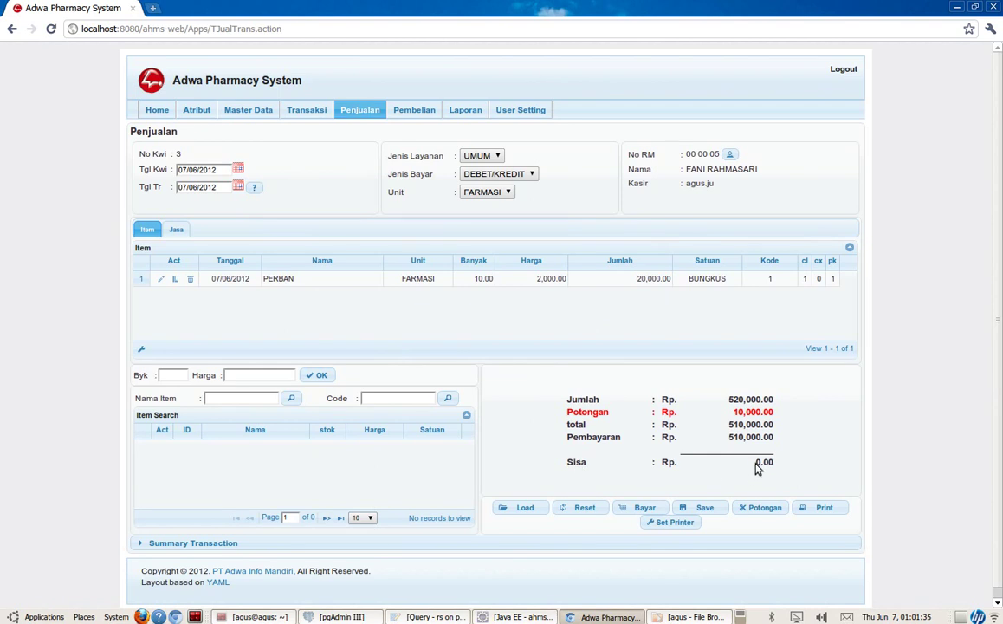
Step: Save the paid sale as a Close Transaction and acknowledge the save message
{"action": "left_click", "coordinate": [705, 508]}
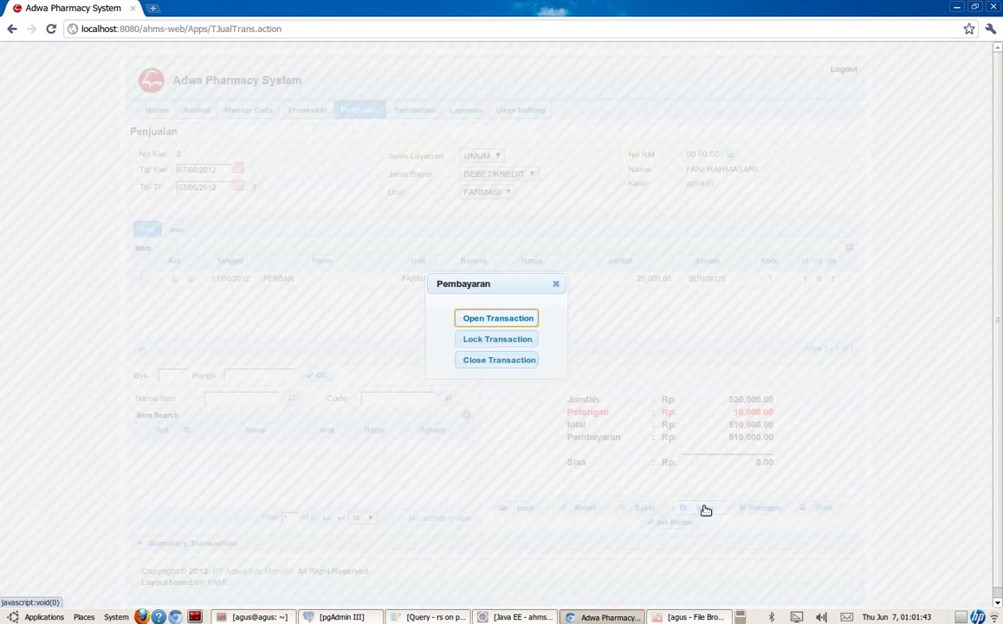
{"action": "left_click", "coordinate": [496, 363]}
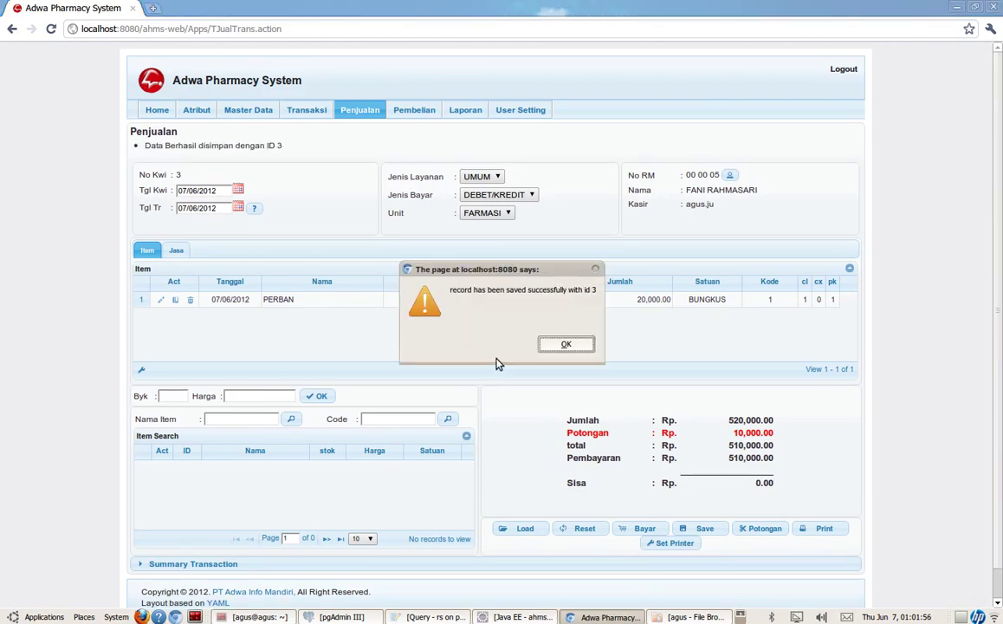
{"action": "left_click_drag", "start_coordinate": [530, 269], "coordinate": [534, 279]}
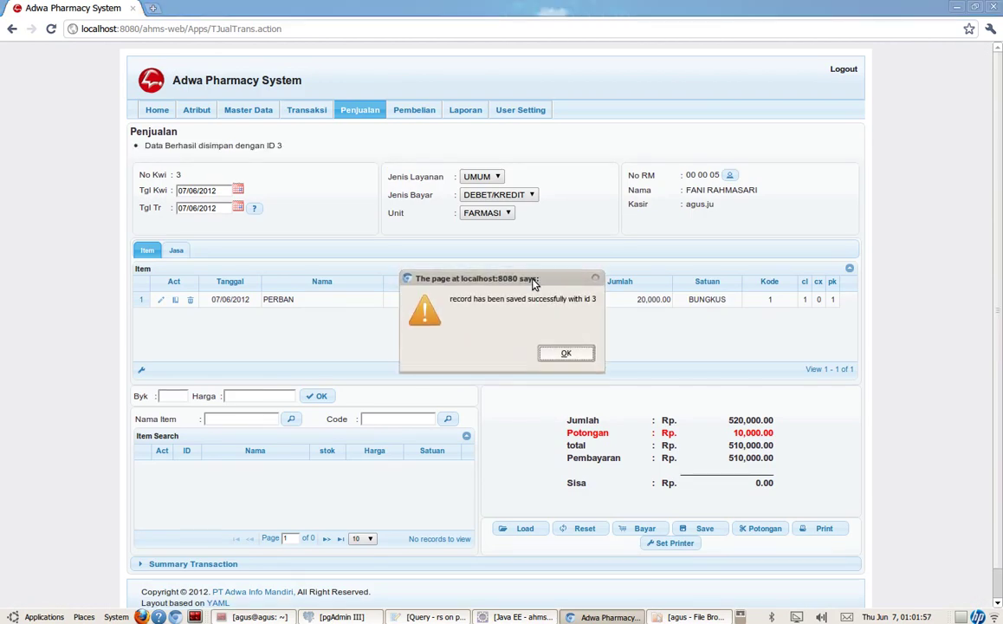
{"action": "left_click", "coordinate": [567, 356]}
{"action": "left_click_drag", "start_coordinate": [146, 145], "coordinate": [300, 150]}
{"action": "left_click", "coordinate": [300, 152]}
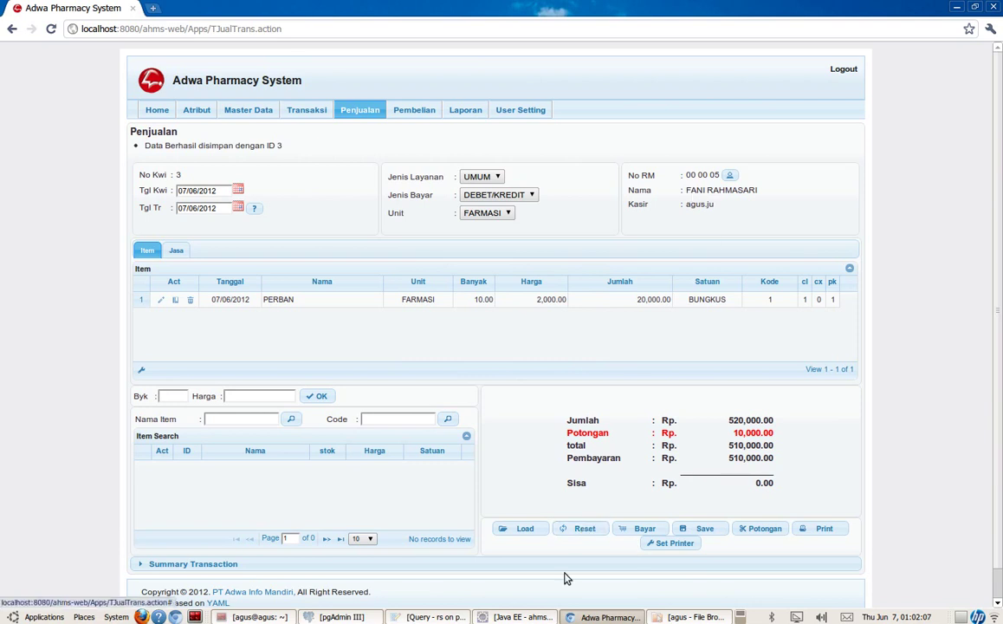
Step: Reset the sale form, refresh the outstanding sales list by Nama RM with an empty key, and close the list
{"action": "left_click", "coordinate": [595, 531]}
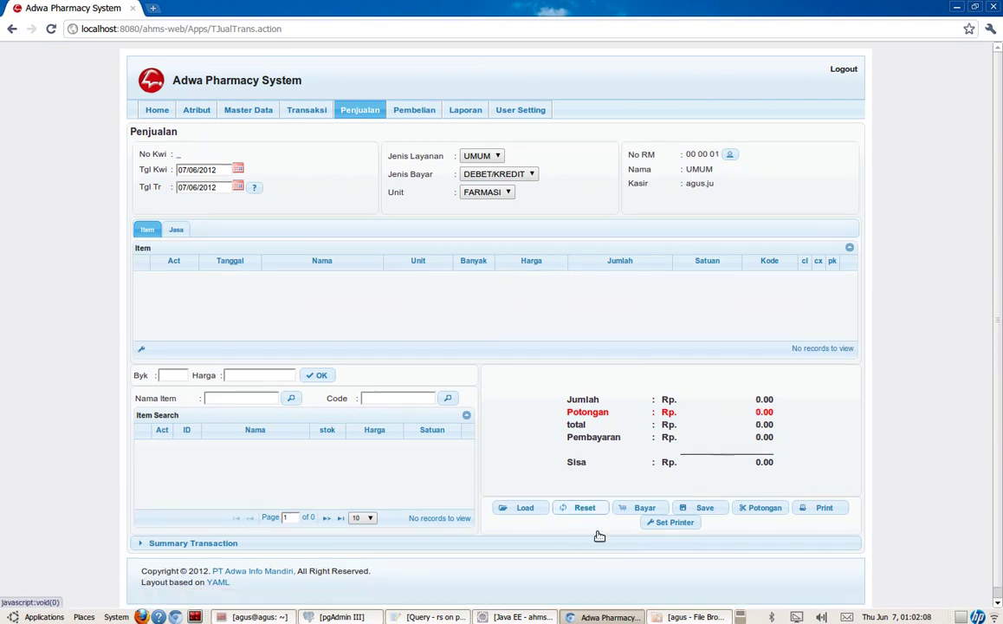
{"action": "left_click", "coordinate": [523, 509]}
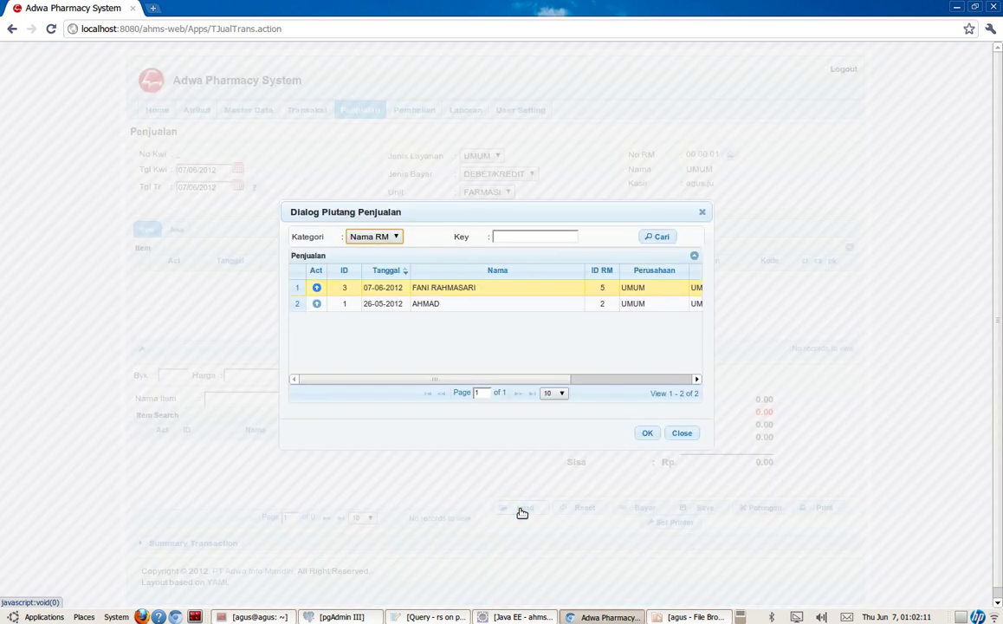
{"action": "left_click", "coordinate": [659, 237]}
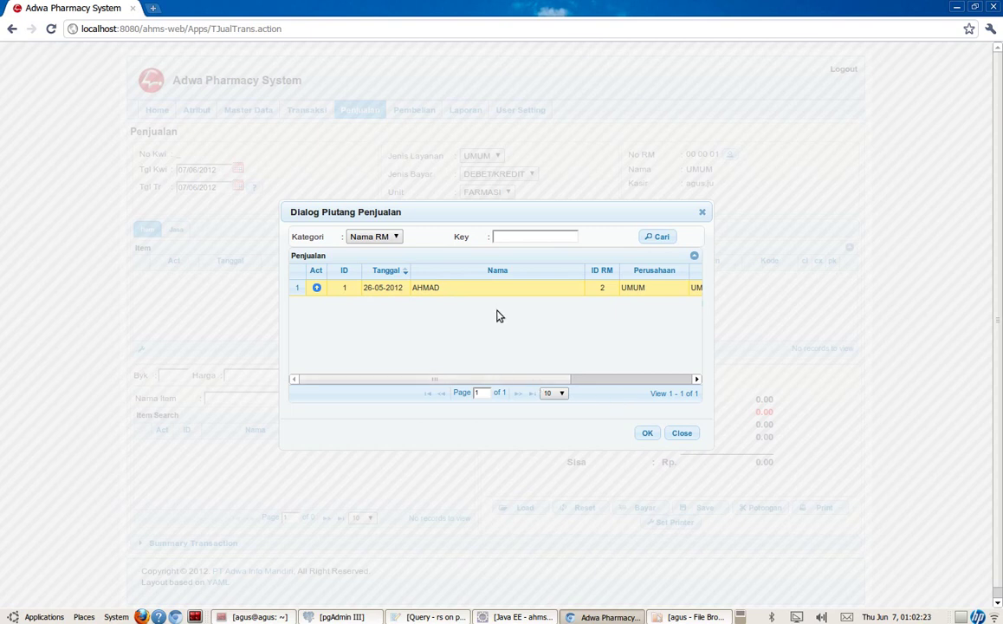
{"action": "left_click_drag", "start_coordinate": [513, 381], "coordinate": [444, 378]}
{"action": "left_click", "coordinate": [684, 435]}
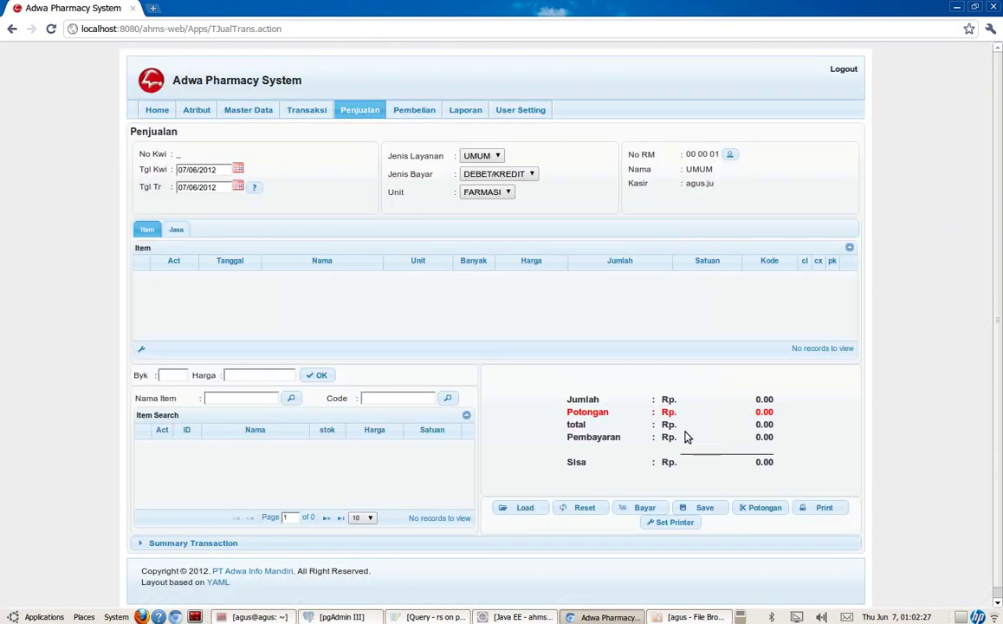
Step: Review the transaction save options on the empty sale form and dismiss them without saving
{"action": "left_click", "coordinate": [706, 511]}
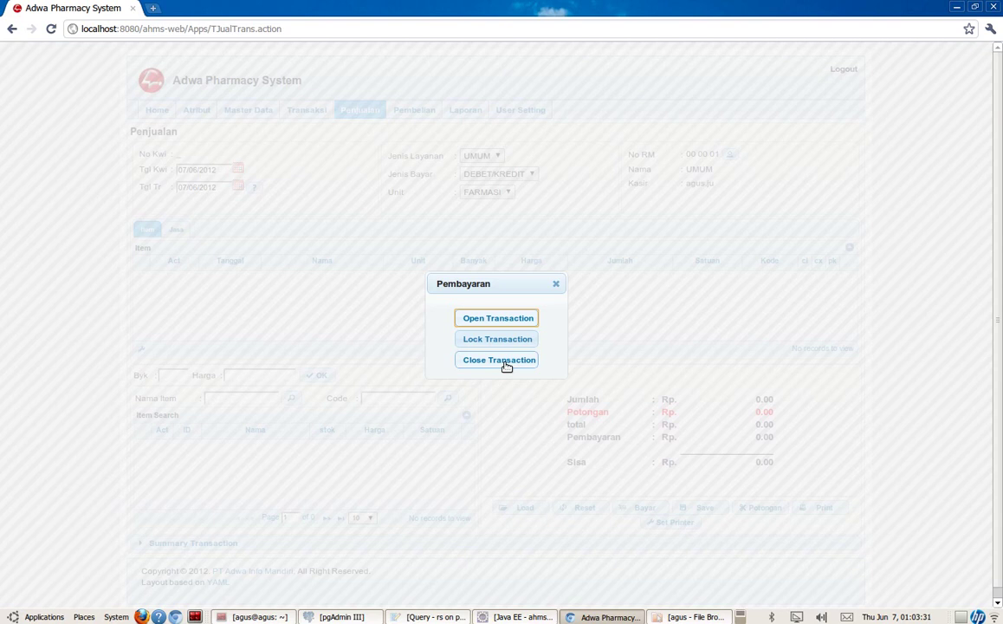
{"action": "left_click", "coordinate": [557, 284]}
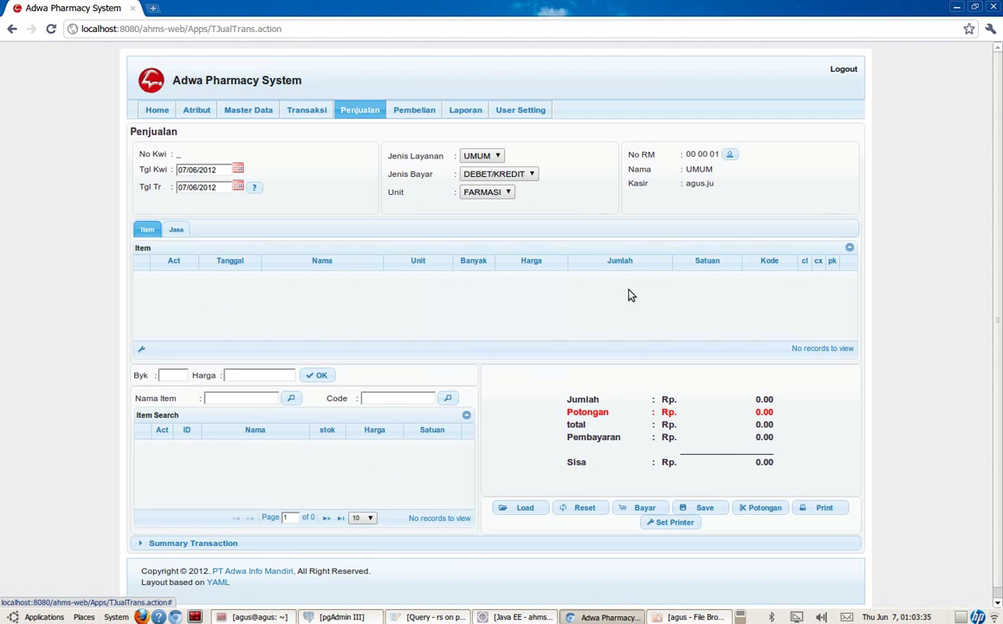